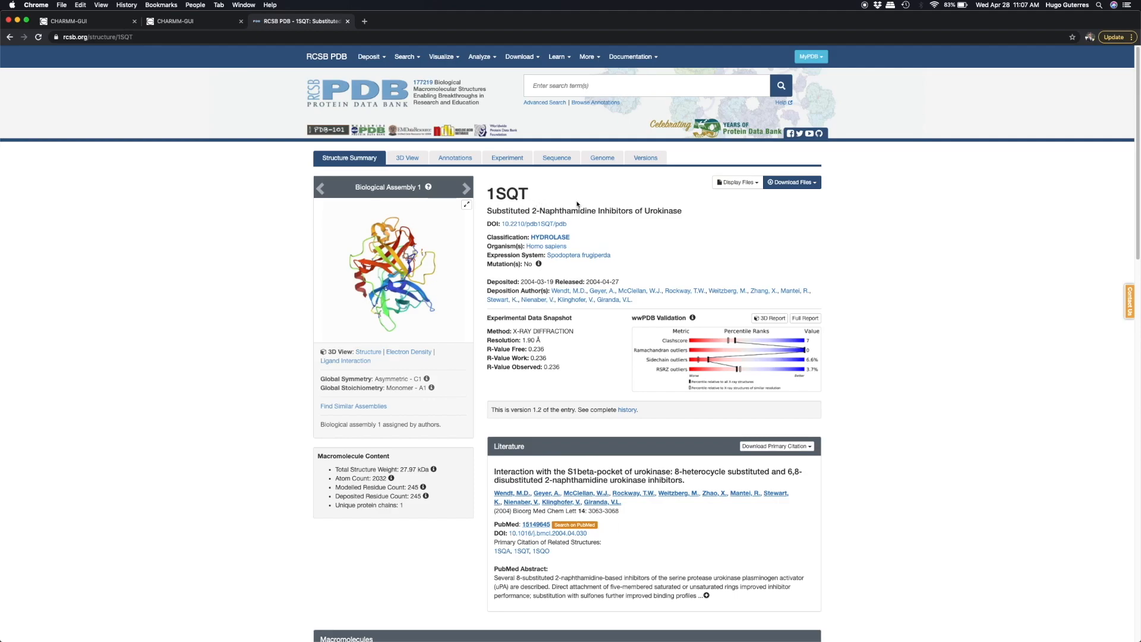
# - Review the macromolecule and small-molecule sections of the 1SQT entry on the RCSB PDB page
pyautogui.scroll(-10, 808, 271)
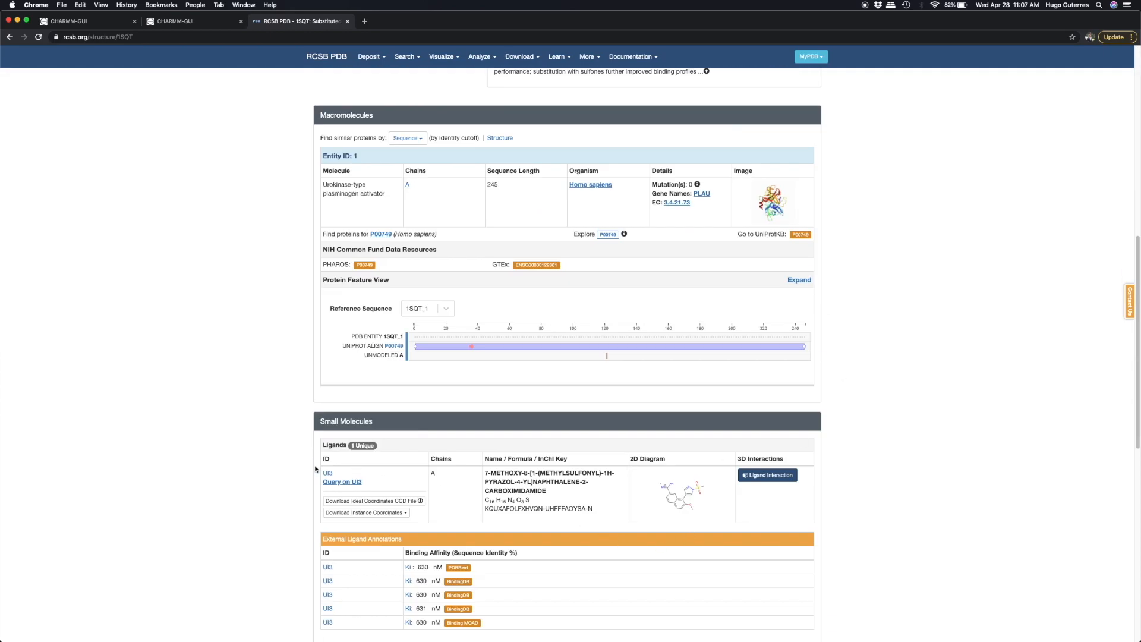
pyautogui.scroll(7, 316, 469)
pyautogui.scroll(2, 316, 469)
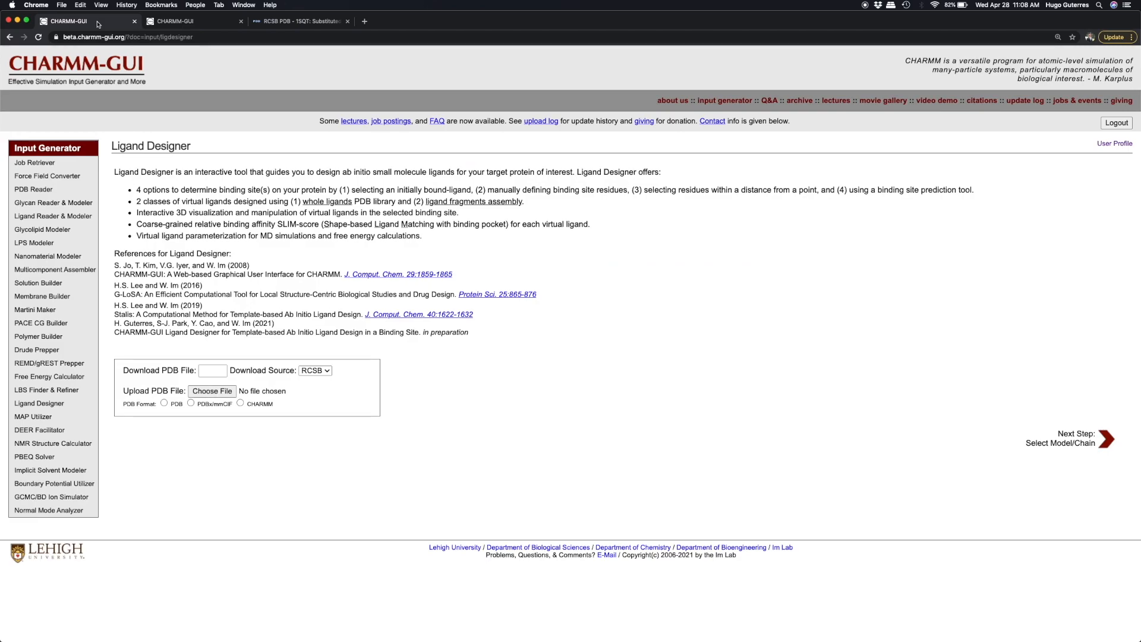
# - In CHARMM-GUI Ligand Designer, load PDB ID 1sqt from RCSB and include hetero chain HETA (UI3) alongside the protein
pyautogui.click(100, 25)
pyautogui.click(211, 369)
pyautogui.write('1sqt')
pyautogui.click(1104, 440)
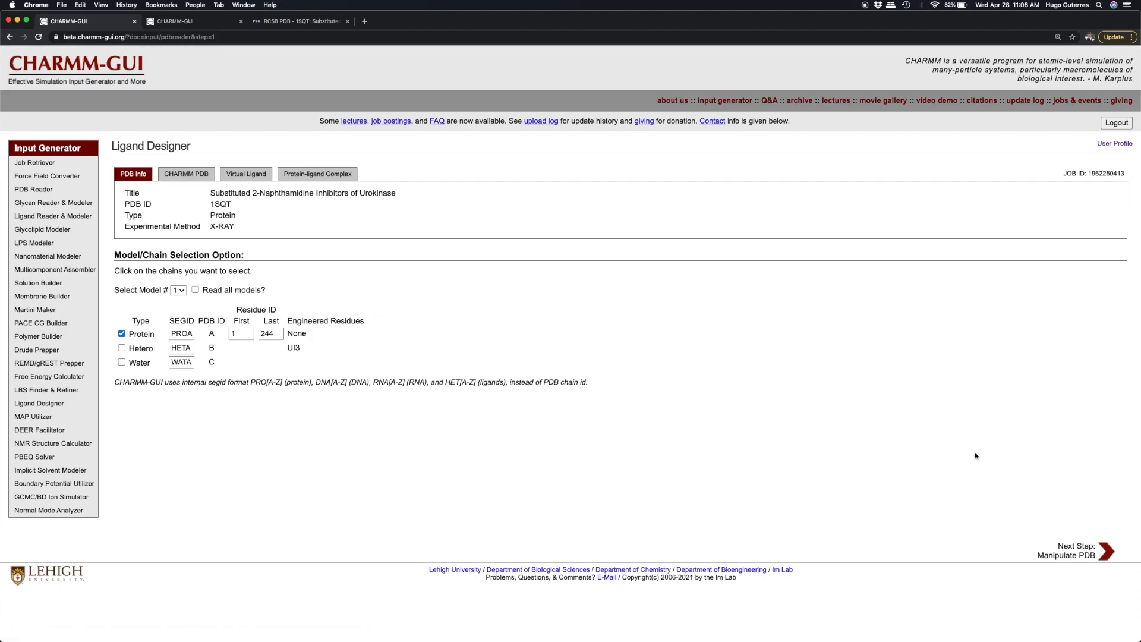
pyautogui.click(121, 348)
pyautogui.click(1109, 554)
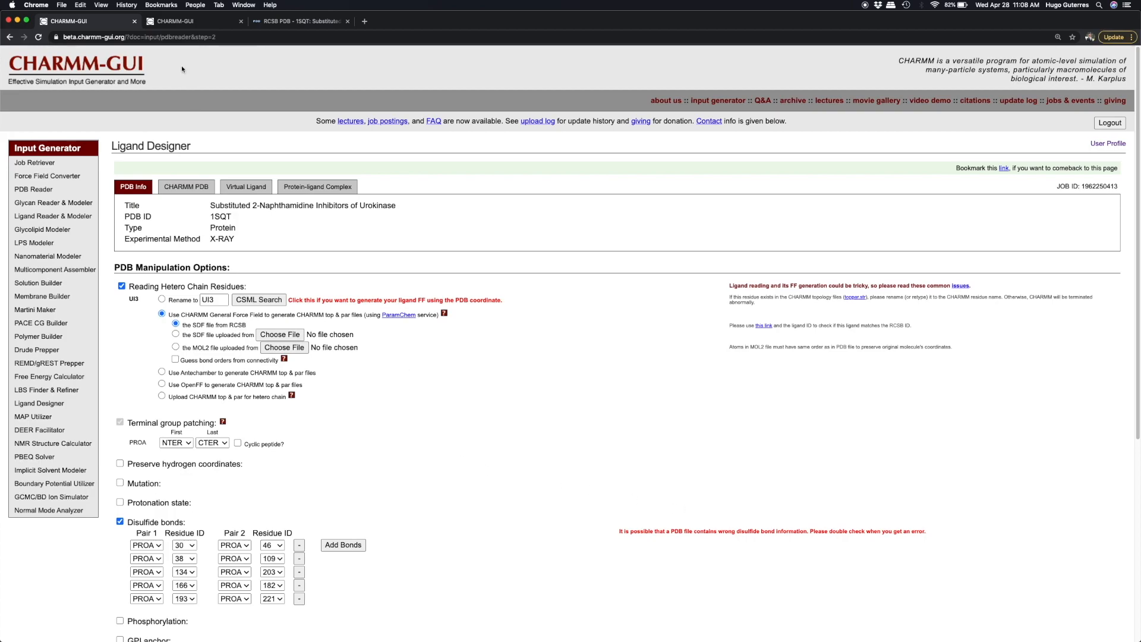
# - Look over the CHARMM-GUI video demo page, including the PDB Reader & Manipulator lessons, and return to the Ligand Designer job
pyautogui.click(188, 22)
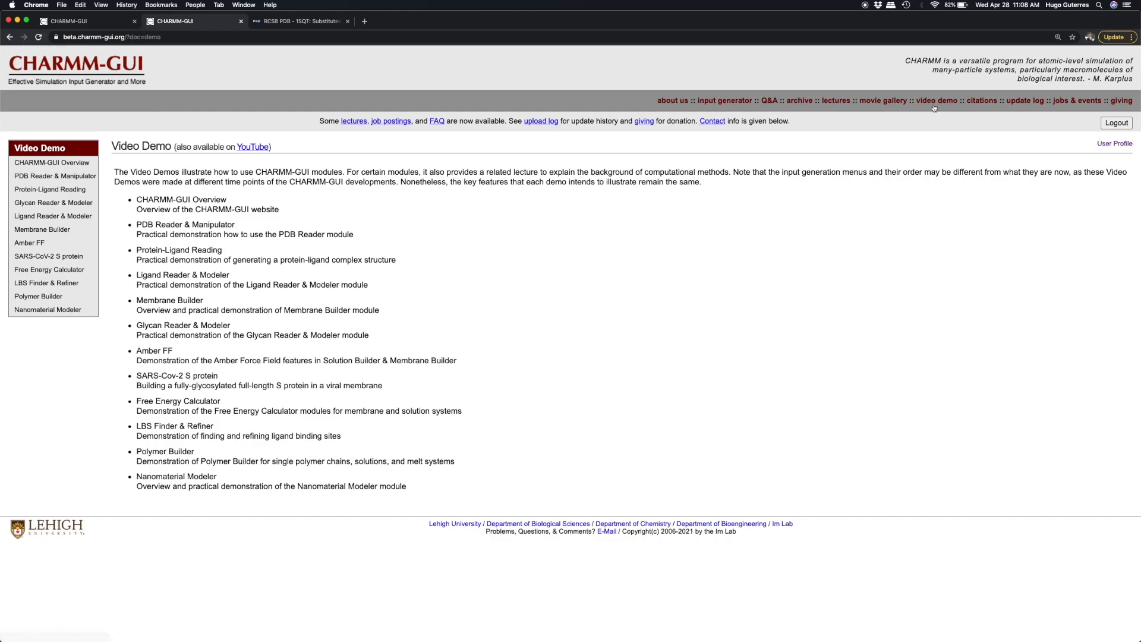
pyautogui.moveTo(82, 177)
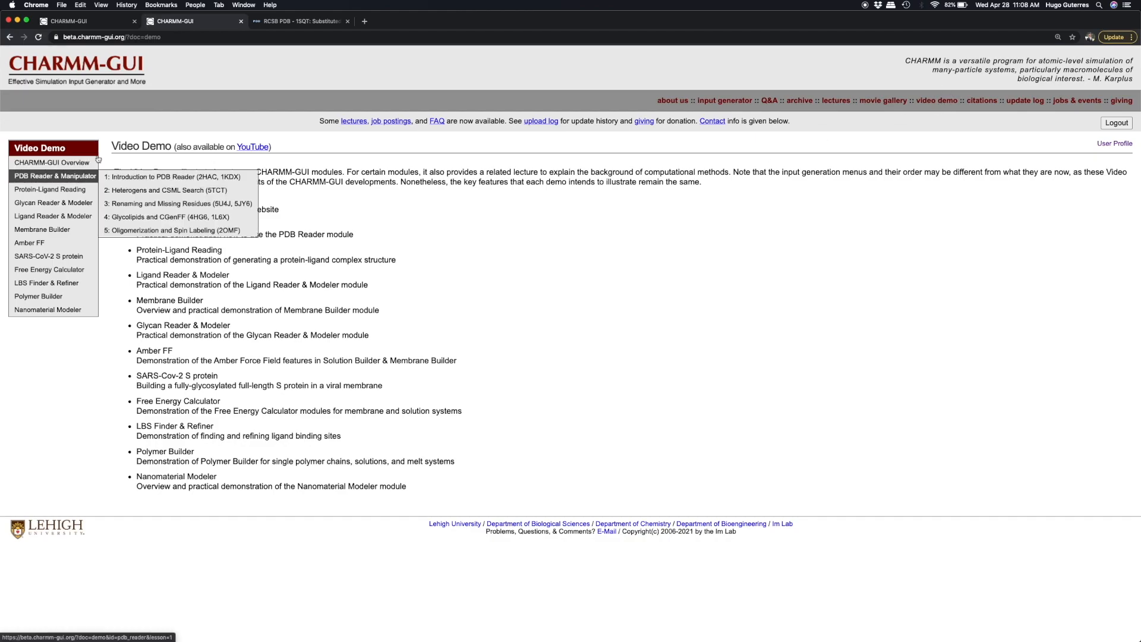
pyautogui.click(109, 22)
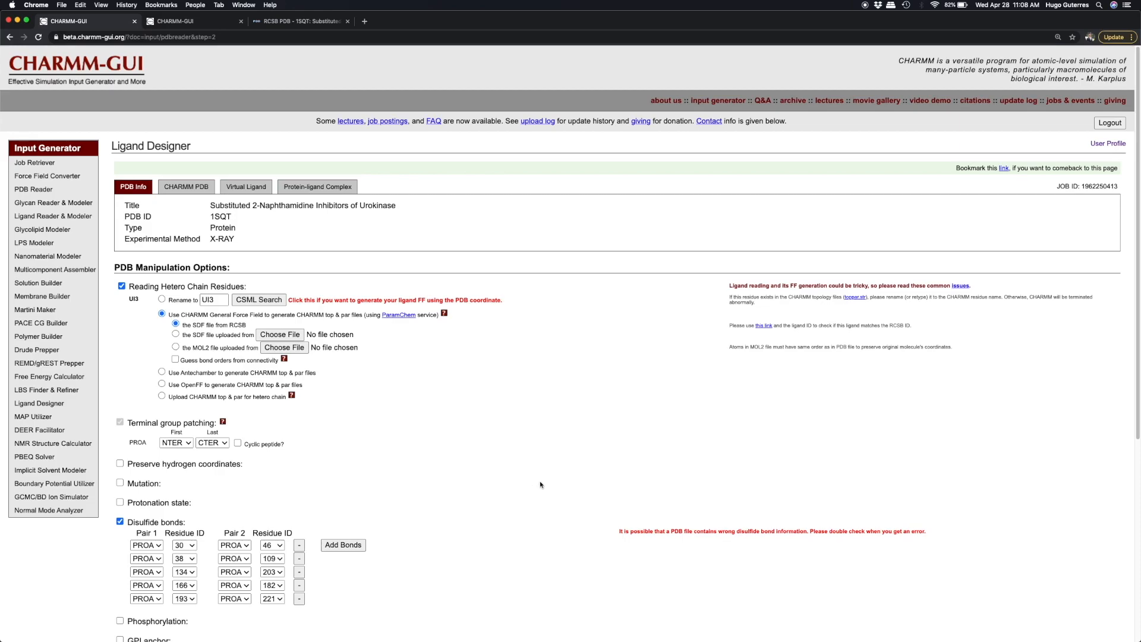
# - Review the PDB manipulation options, keep the defaults, and generate the PDB
pyautogui.scroll(-4, 467, 479)
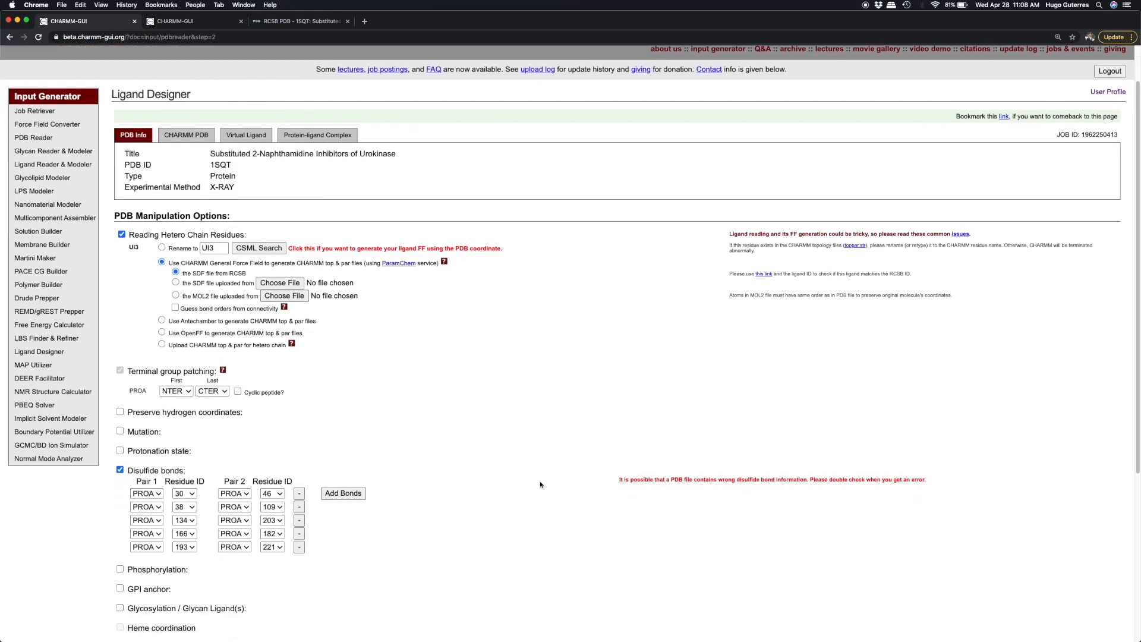
pyautogui.scroll(-8, 563, 527)
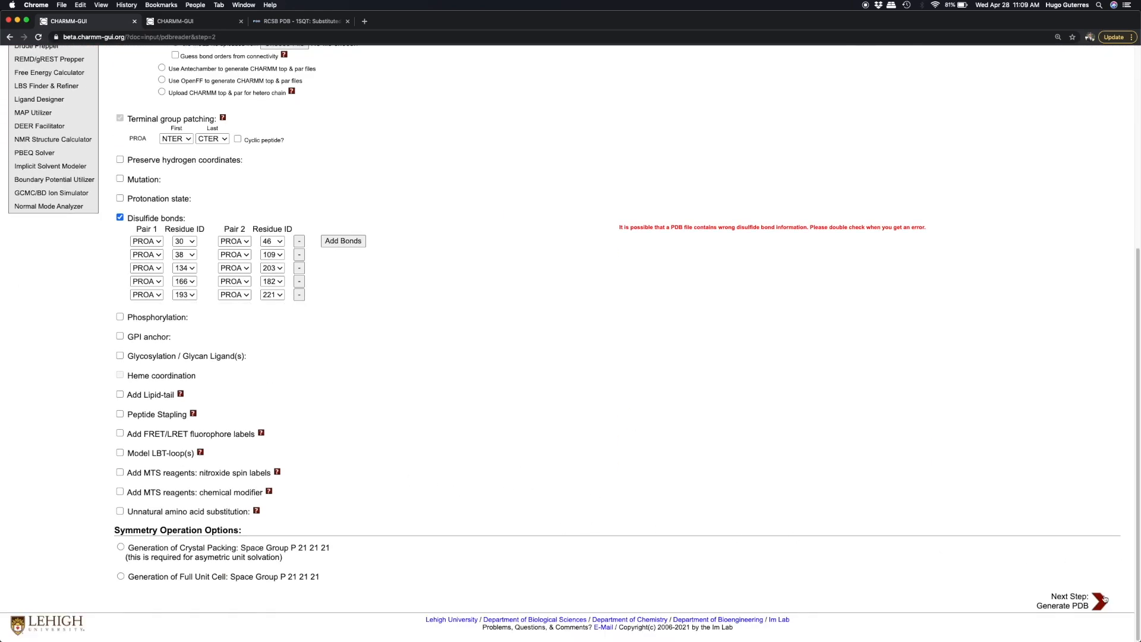
pyautogui.click(1098, 601)
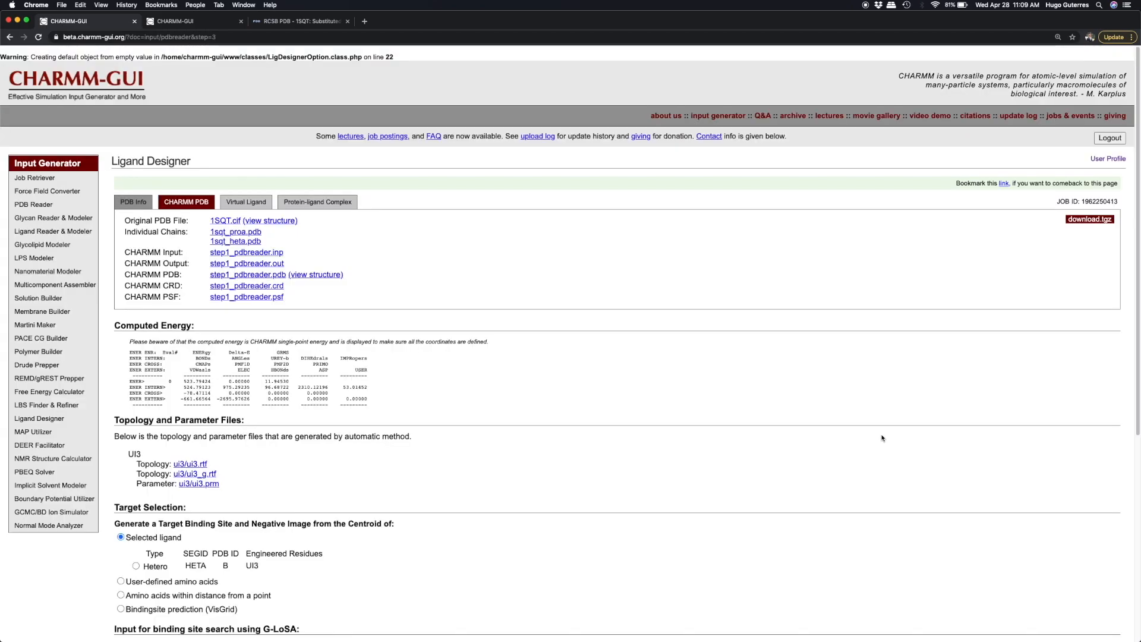
# - View the step1_pdbreader.pdb structure in the 3D visualization and close the viewer
pyautogui.click(314, 274)
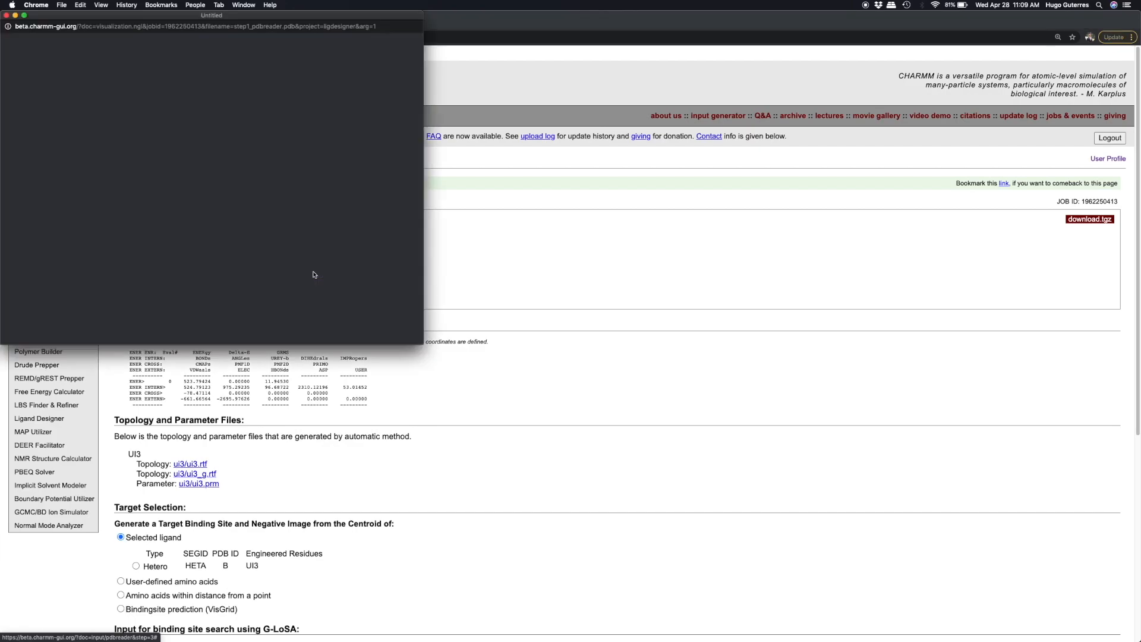
pyautogui.moveTo(307, 242); pyautogui.dragTo(170, 293)
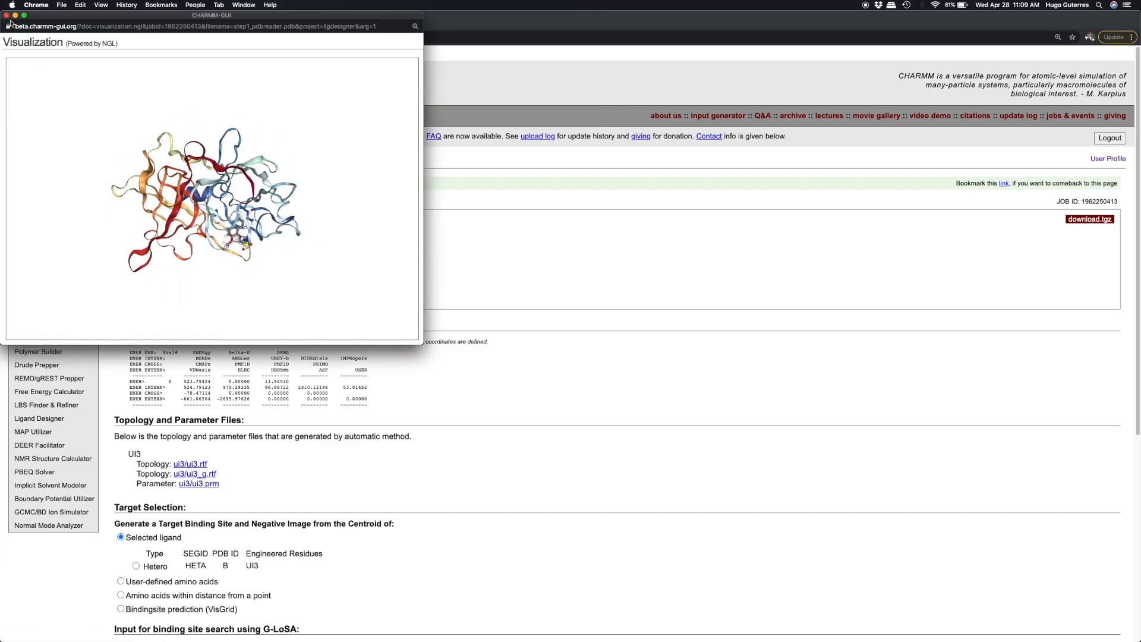
pyautogui.click(6, 15)
# - Review the target selection and G-LoSA options, and set the binding site source to user-defined amino acids
pyautogui.scroll(-1, 522, 461)
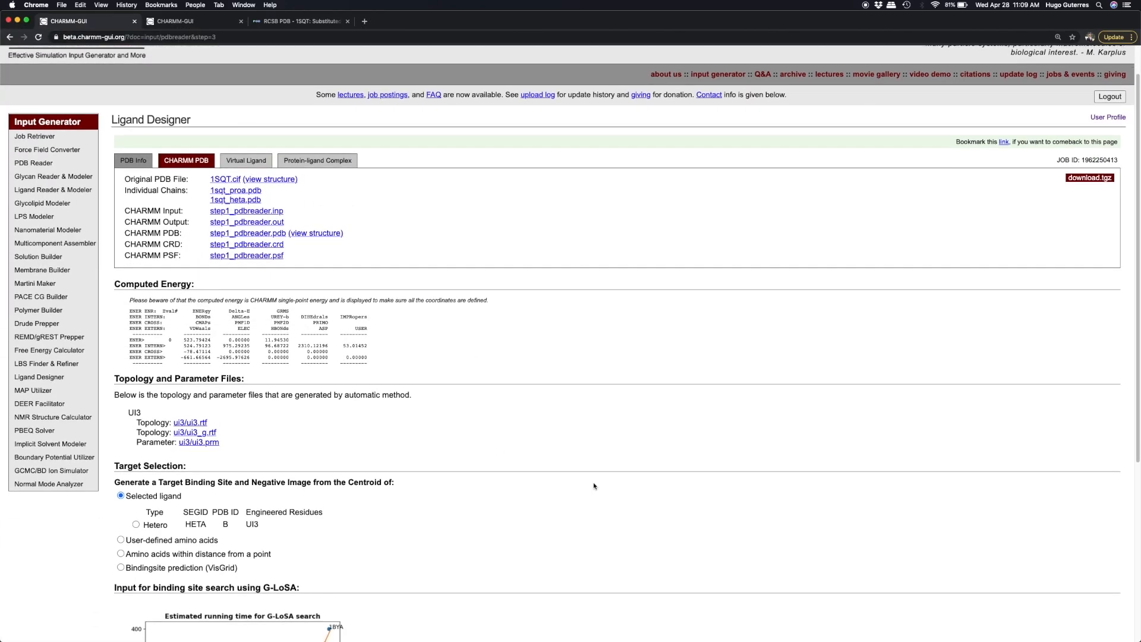
pyautogui.scroll(-5, 593, 486)
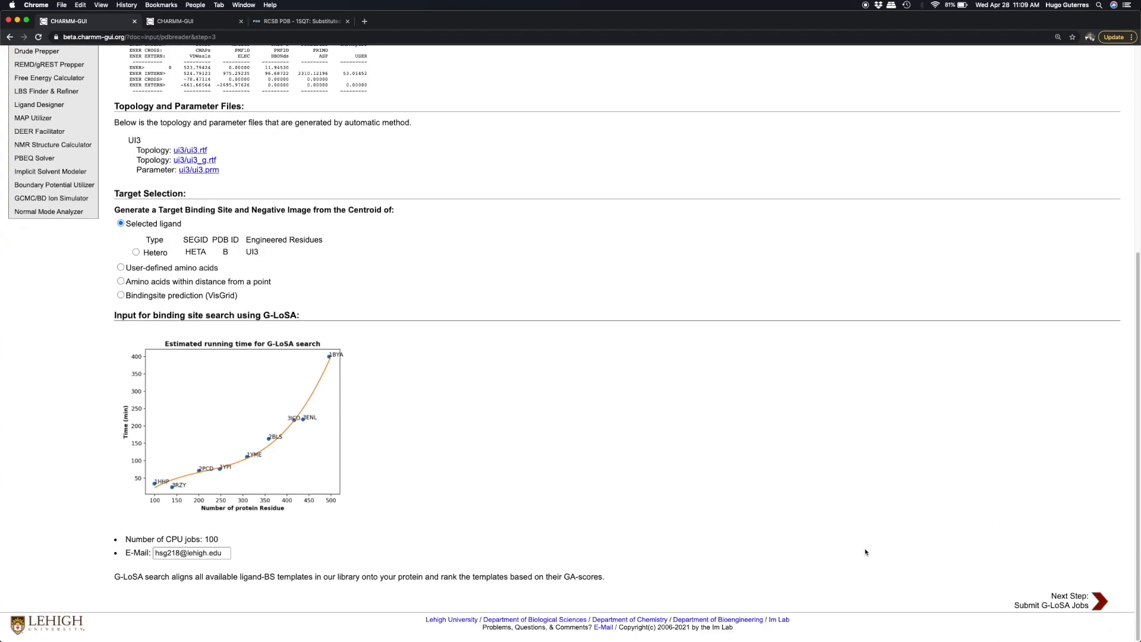
pyautogui.scroll(2, 522, 443)
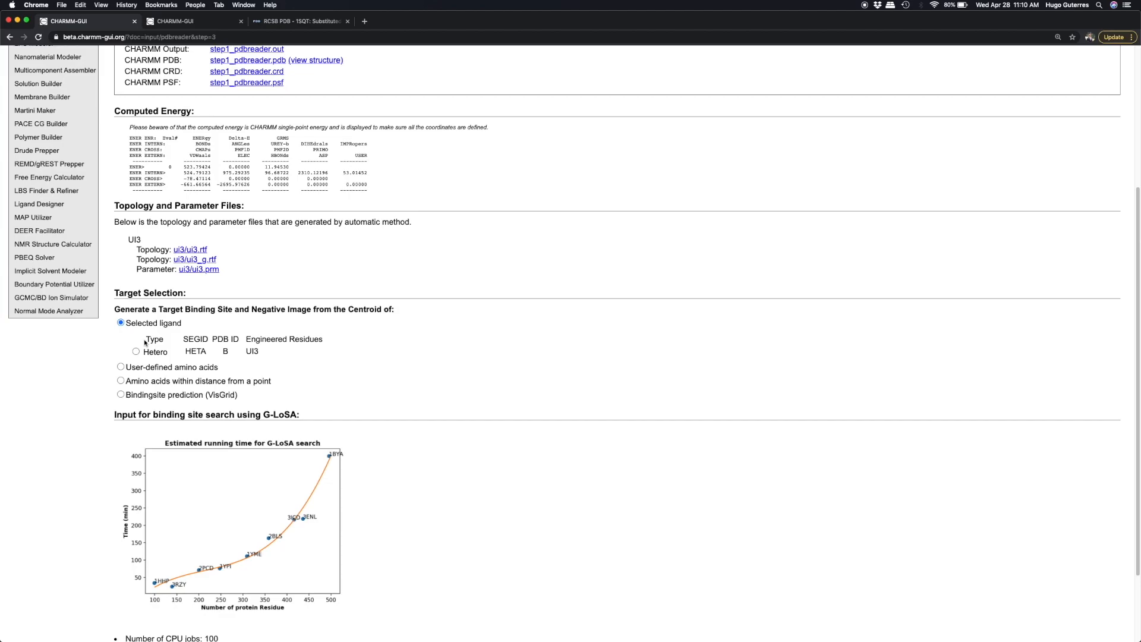
pyautogui.click(121, 367)
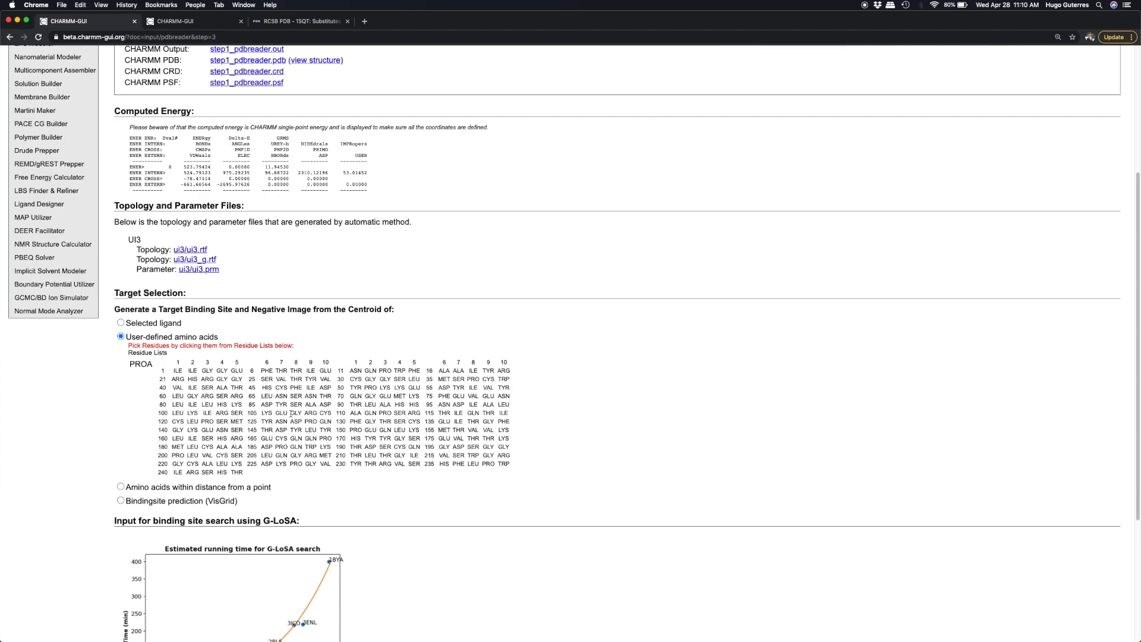
# - Try defining the binding site by amino acids within a 10.0 radius of an atom in residue GLY 220
pyautogui.click(120, 488)
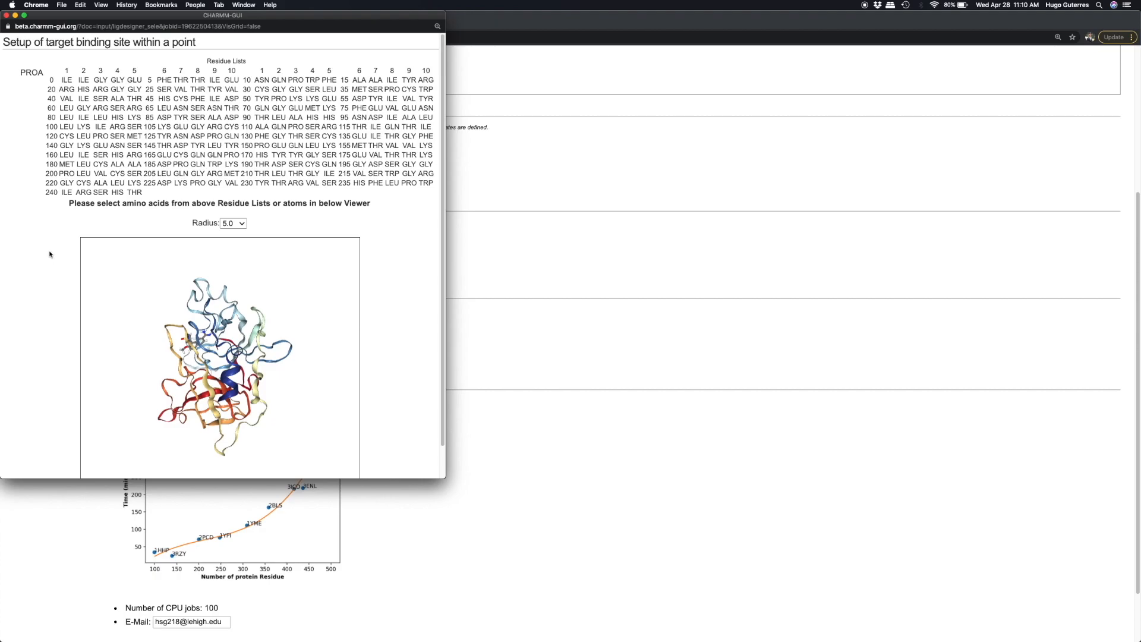
pyautogui.click(66, 183)
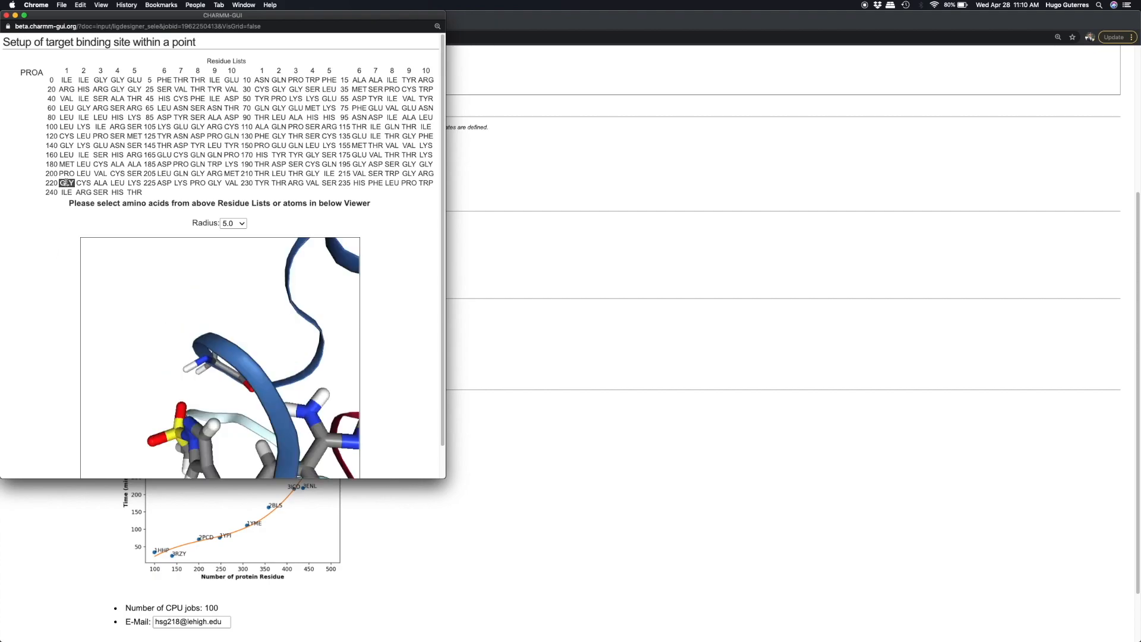
pyautogui.click(214, 363)
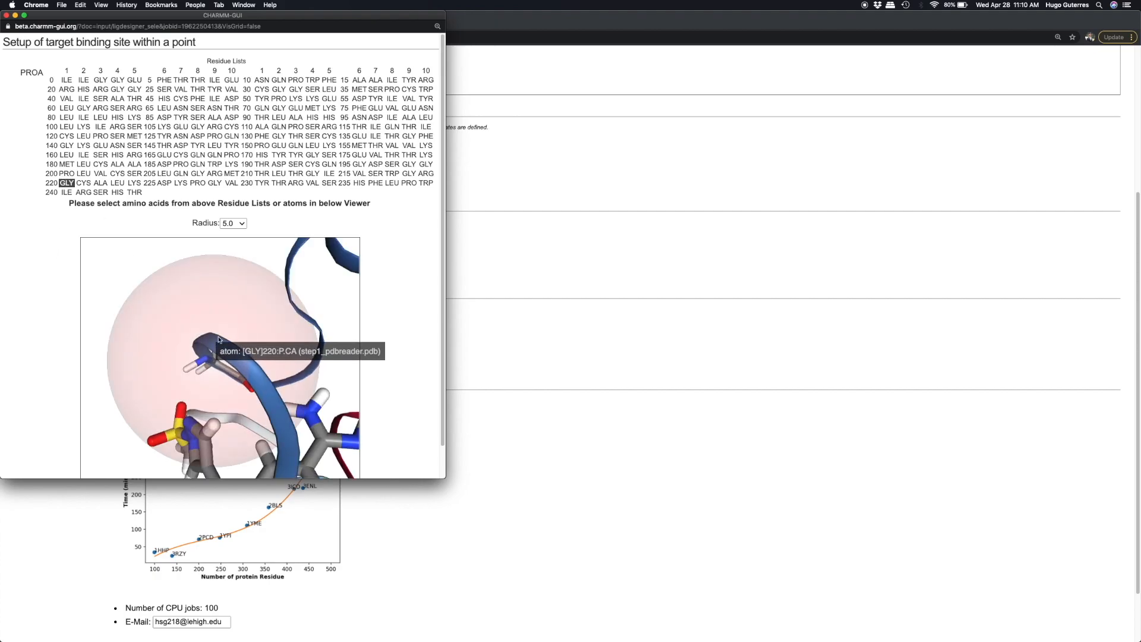
pyautogui.click(233, 224)
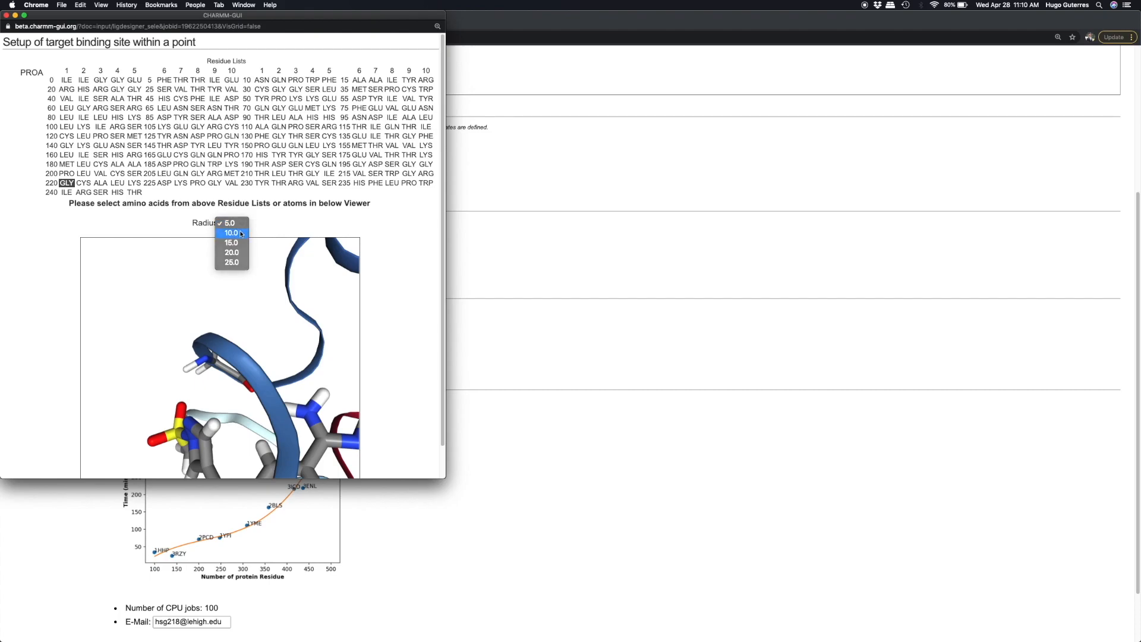
pyautogui.click(241, 233)
pyautogui.scroll(-1, 220, 350)
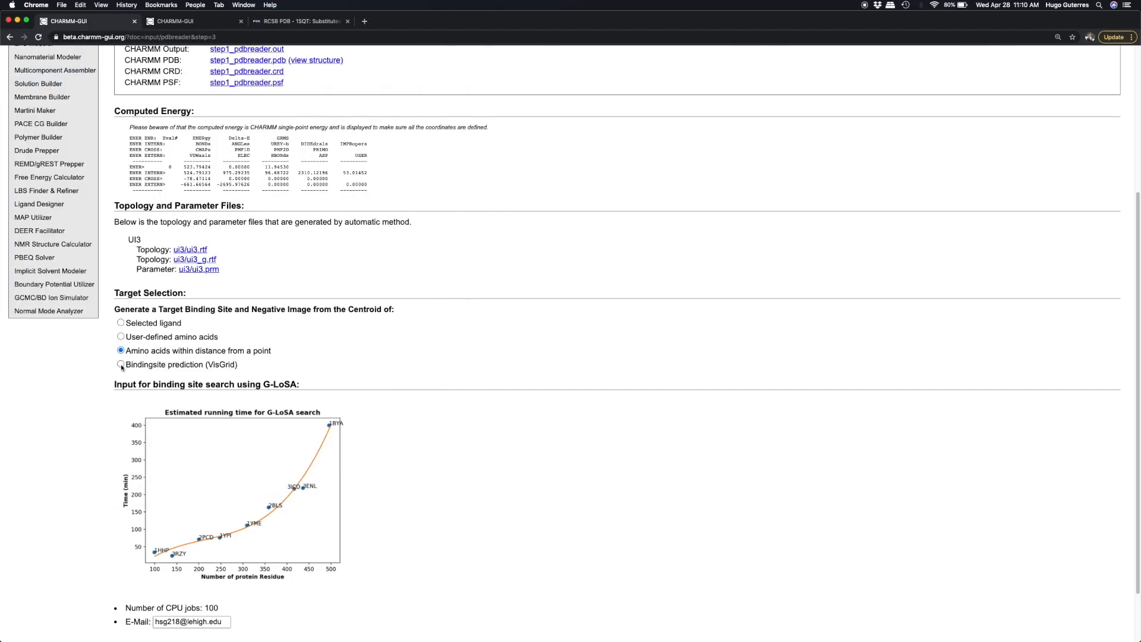
# - Try the VisGrid binding site prediction, inspecting the structure and choosing a predicted site
pyautogui.click(121, 365)
pyautogui.moveTo(308, 421); pyautogui.dragTo(279, 423)
pyautogui.moveTo(348, 353); pyautogui.dragTo(326, 397)
pyautogui.click(294, 328)
pyautogui.click(507, 443)
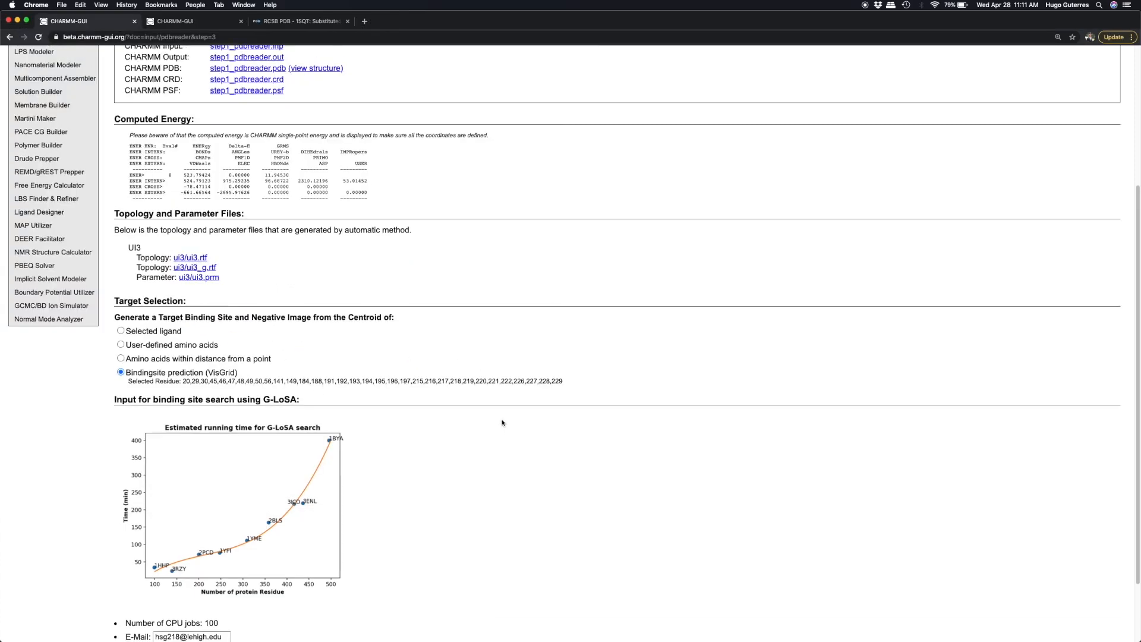
# - Set the target binding site to the selected hetero ligand HETA (UI3) and review the G-LoSA search inputs
pyautogui.click(121, 330)
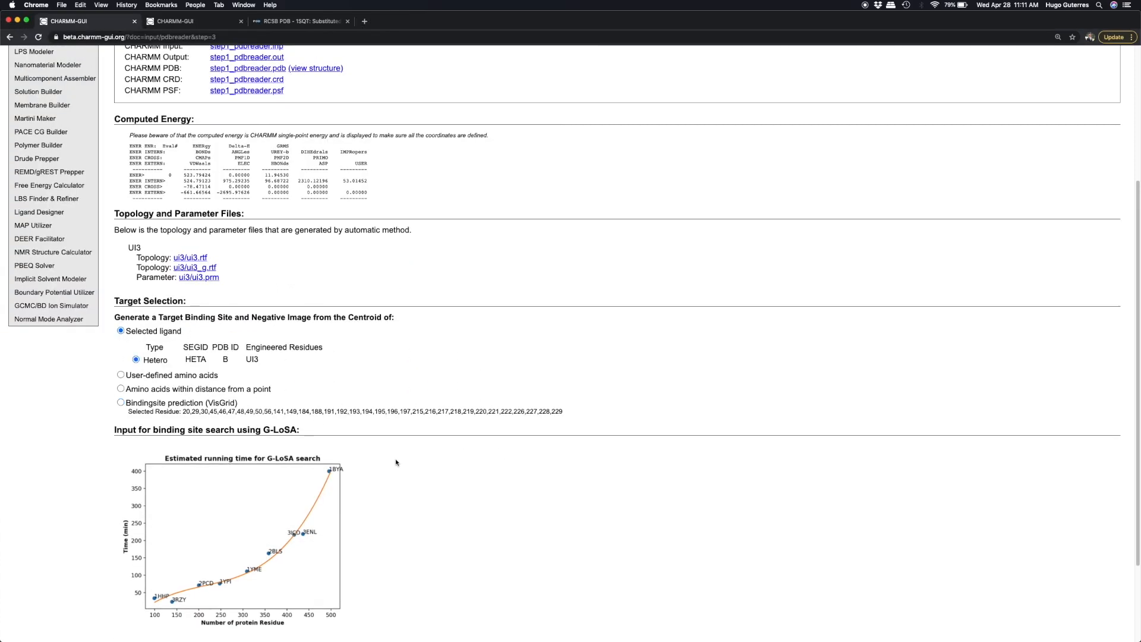
pyautogui.scroll(-5, 396, 462)
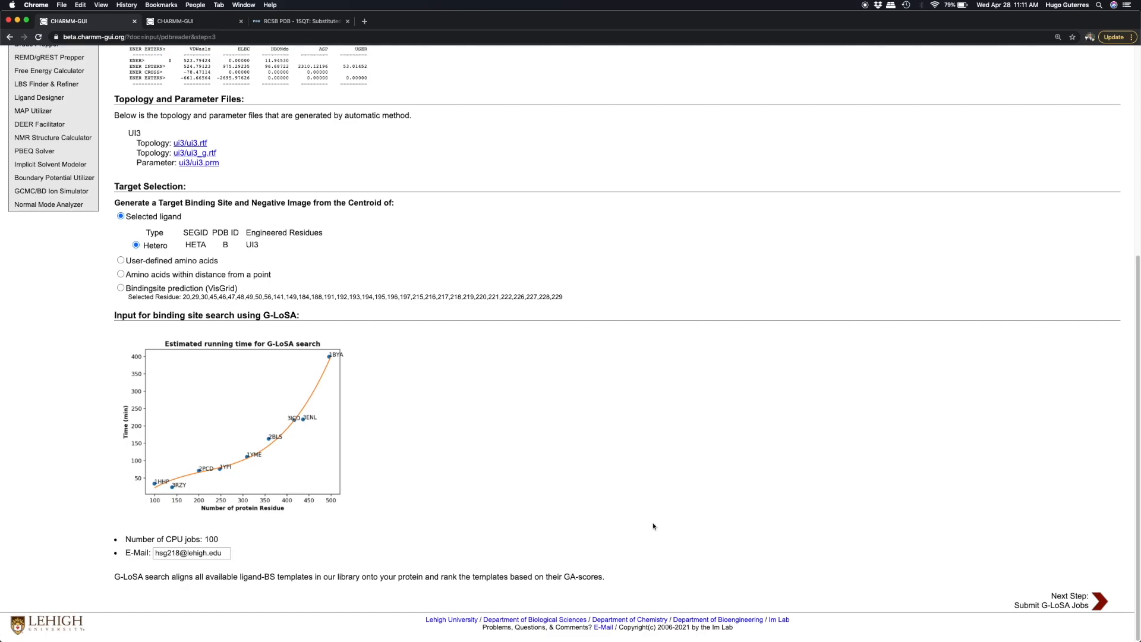
pyautogui.scroll(5, 654, 526)
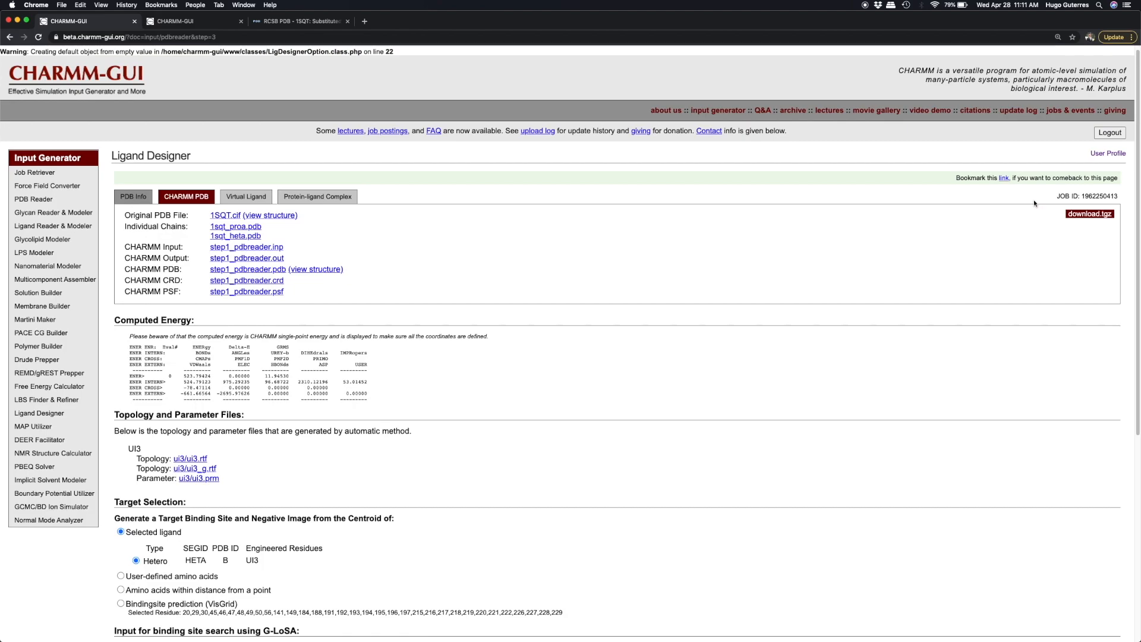
pyautogui.click(1103, 155)
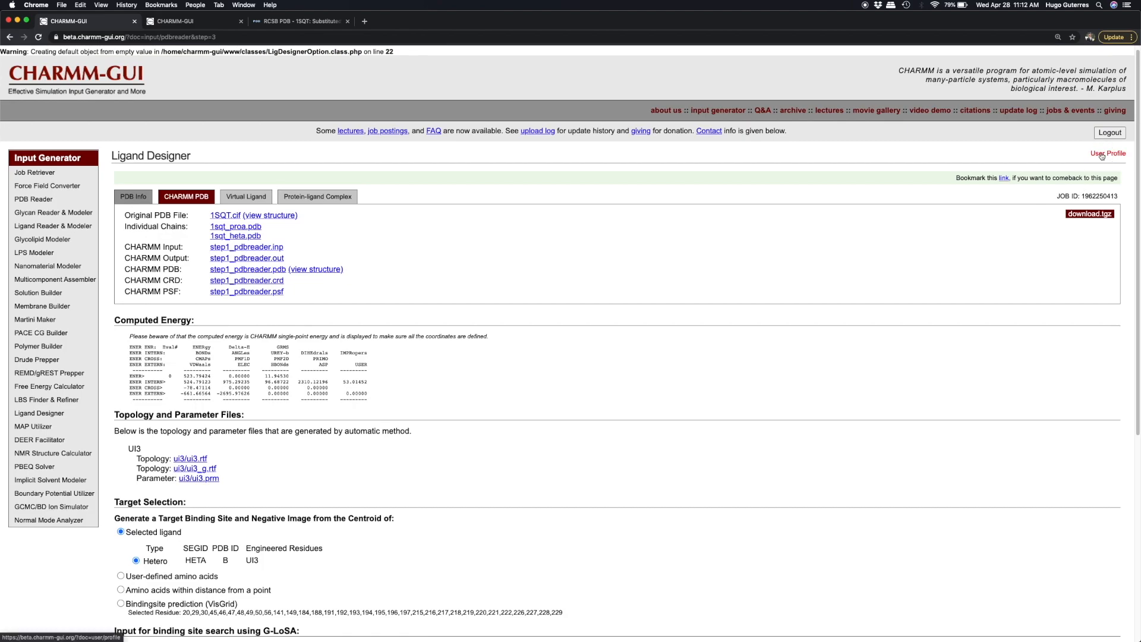
pyautogui.click(26, 176)
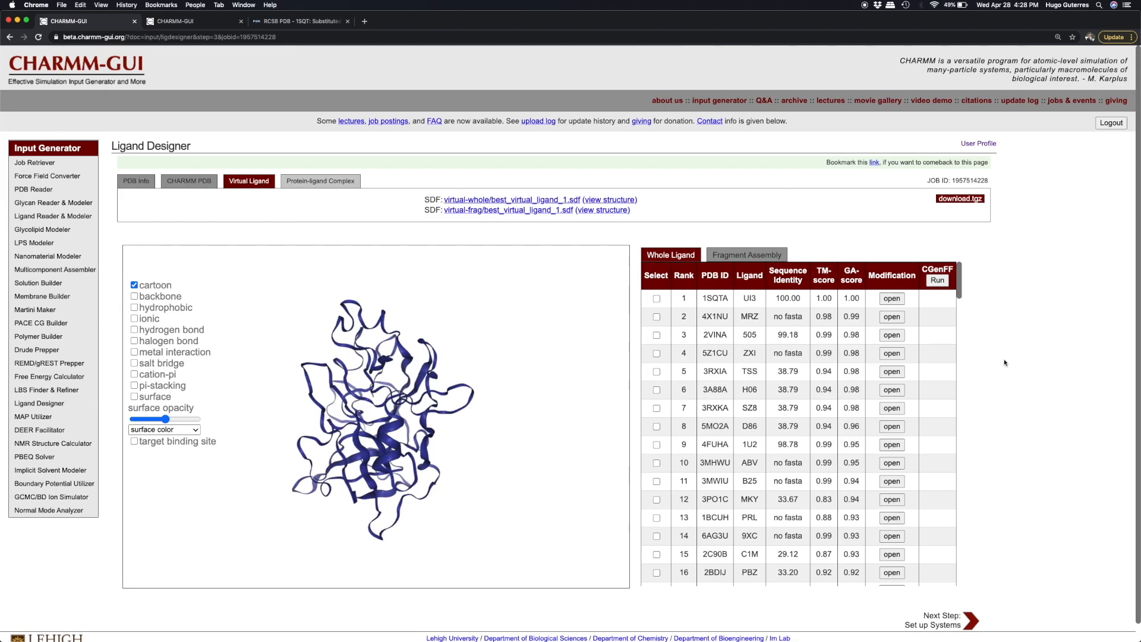
# - Browse the whole-ligand results and show the rank 15 ligand C1M from PDB 2C90B in the viewer
pyautogui.moveTo(961, 291)
pyautogui.mouseDown()
pyautogui.moveTo(981, 444)
pyautogui.moveTo(968, 589)
pyautogui.moveTo(964, 303)
pyautogui.mouseUp()
pyautogui.scroll(-5, 785, 351)
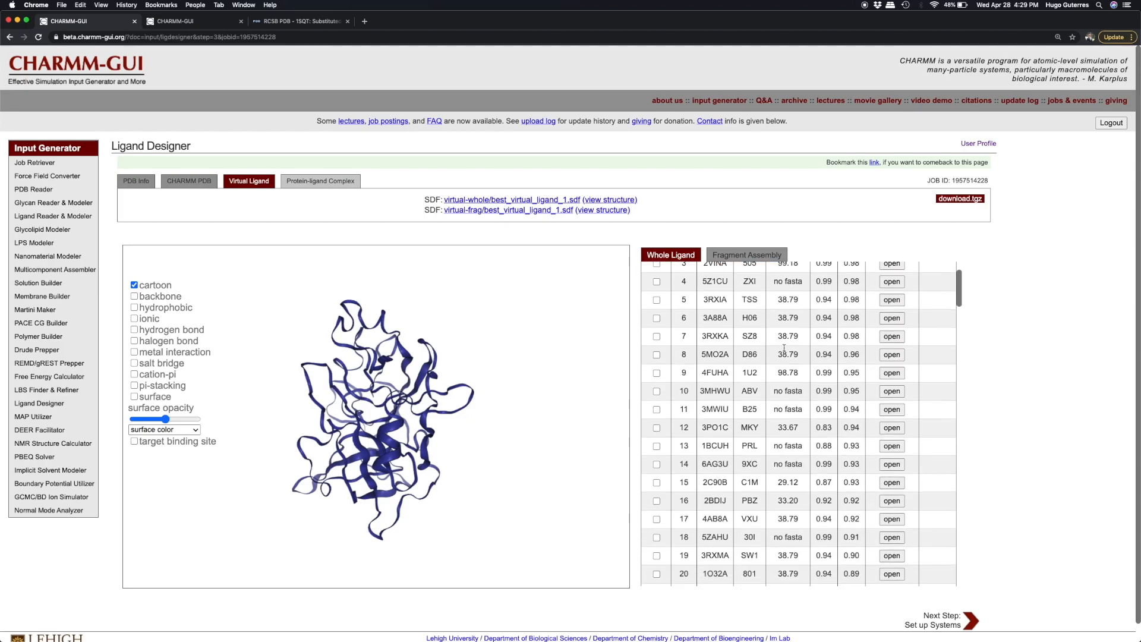
pyautogui.scroll(-1, 782, 387)
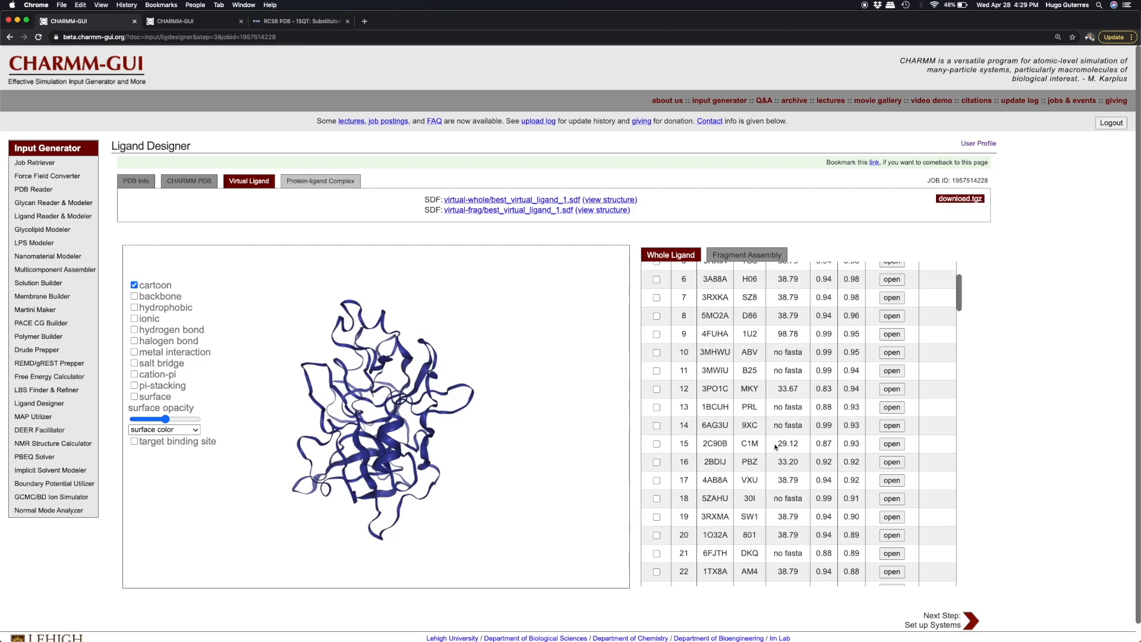
pyautogui.click(656, 445)
pyautogui.moveTo(750, 446)
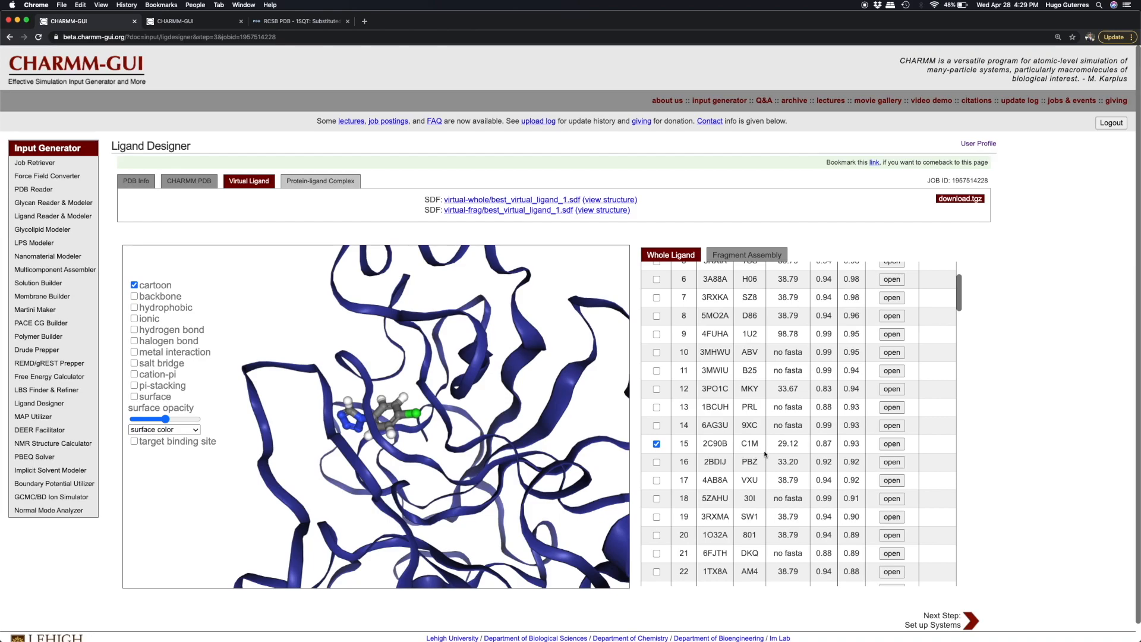
# - Rotate the complex, show the target binding site residues, and switch the hydrogen bond display on and off
pyautogui.moveTo(296, 458); pyautogui.dragTo(361, 530)
pyautogui.click(134, 442)
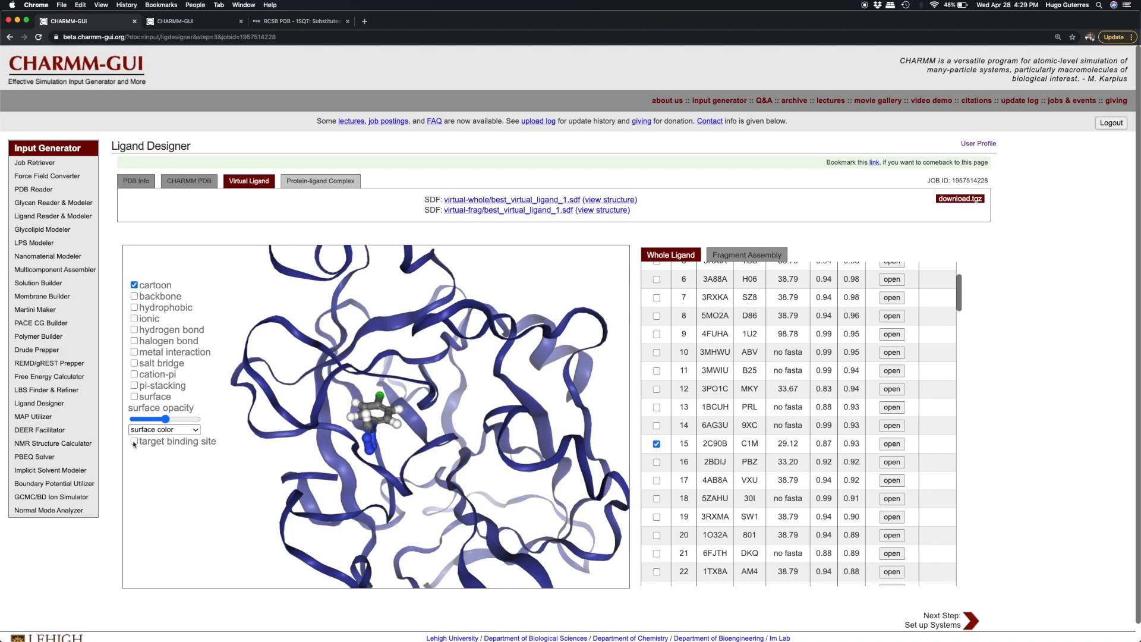
pyautogui.click(134, 330)
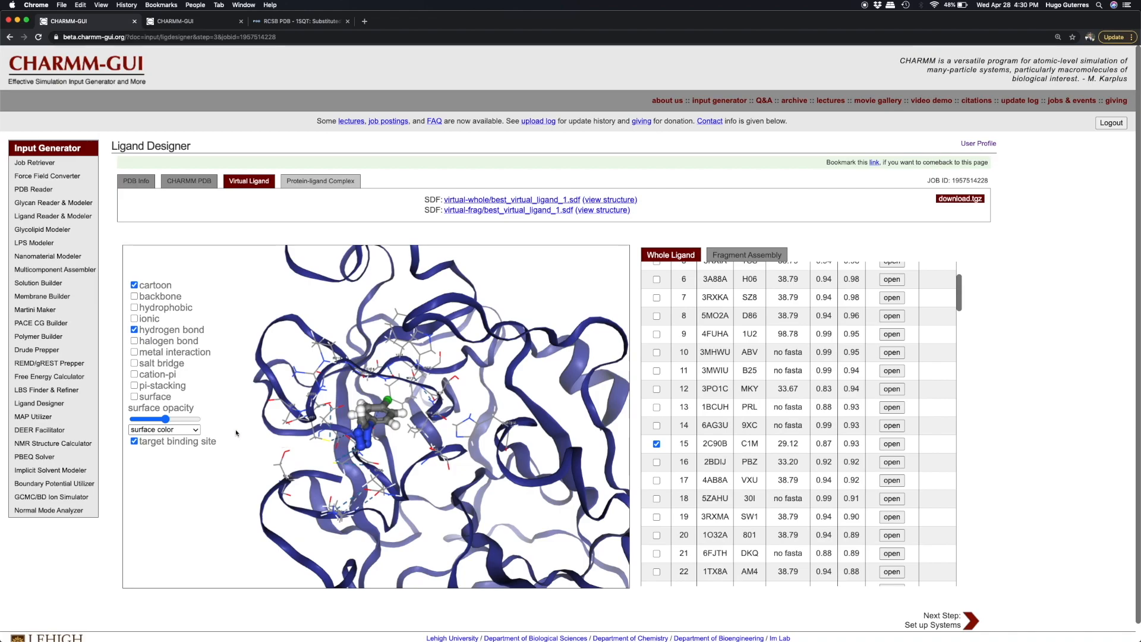
pyautogui.click(135, 331)
# - Replace the cartoon and binding site display with a more opaque protein surface, and deselect ligand C1M
pyautogui.click(134, 284)
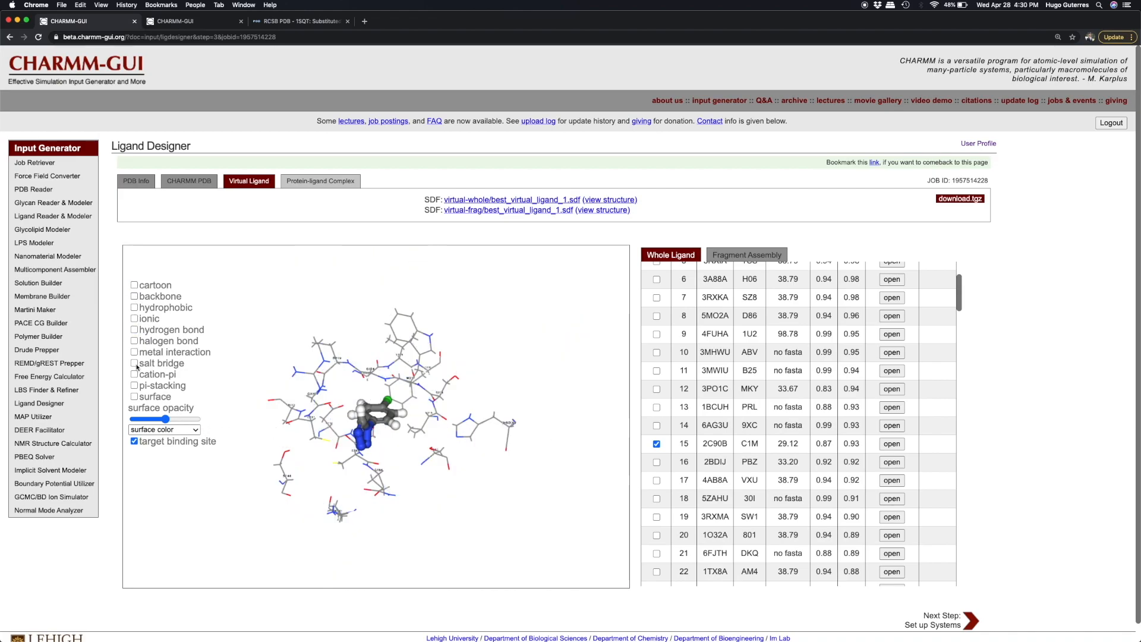
pyautogui.click(134, 441)
pyautogui.click(134, 396)
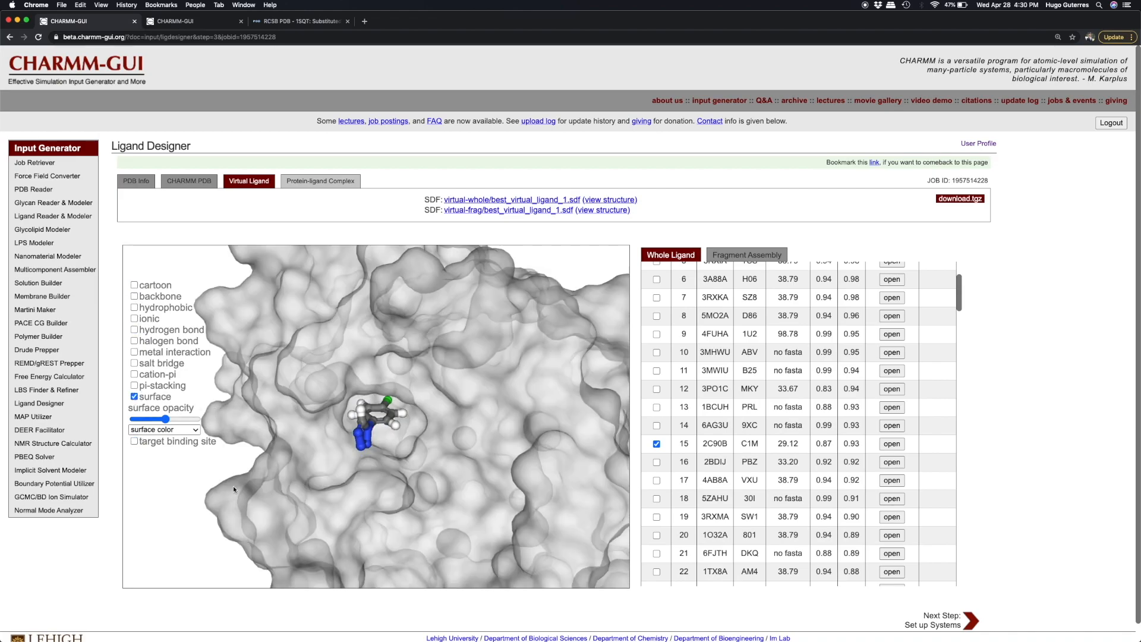
pyautogui.moveTo(192, 473)
pyautogui.mouseDown()
pyautogui.moveTo(204, 459)
pyautogui.moveTo(190, 510)
pyautogui.moveTo(182, 473)
pyautogui.mouseUp()
pyautogui.moveTo(164, 420)
pyautogui.mouseDown()
pyautogui.moveTo(144, 423)
pyautogui.moveTo(181, 425)
pyautogui.mouseUp()
pyautogui.click(656, 443)
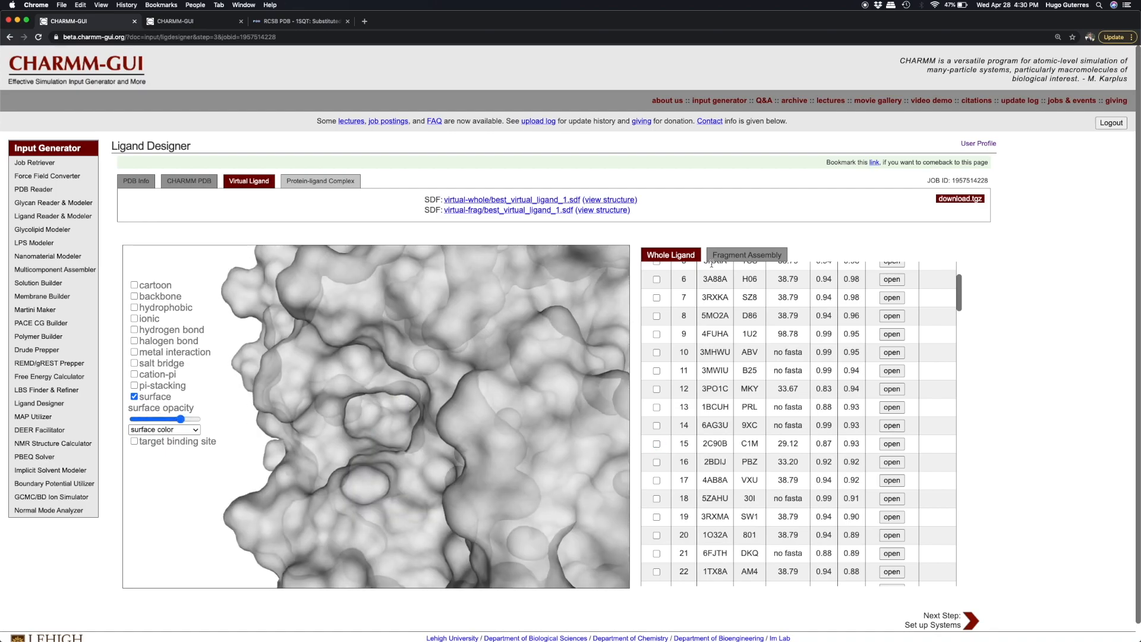
# - Show the rank 1 fragment-assembly ligand (H55,UI3,505) on the protein surface, rotate the complex to inspect it, and deselect it
pyautogui.click(732, 255)
pyautogui.moveTo(1003, 308); pyautogui.dragTo(1001, 270)
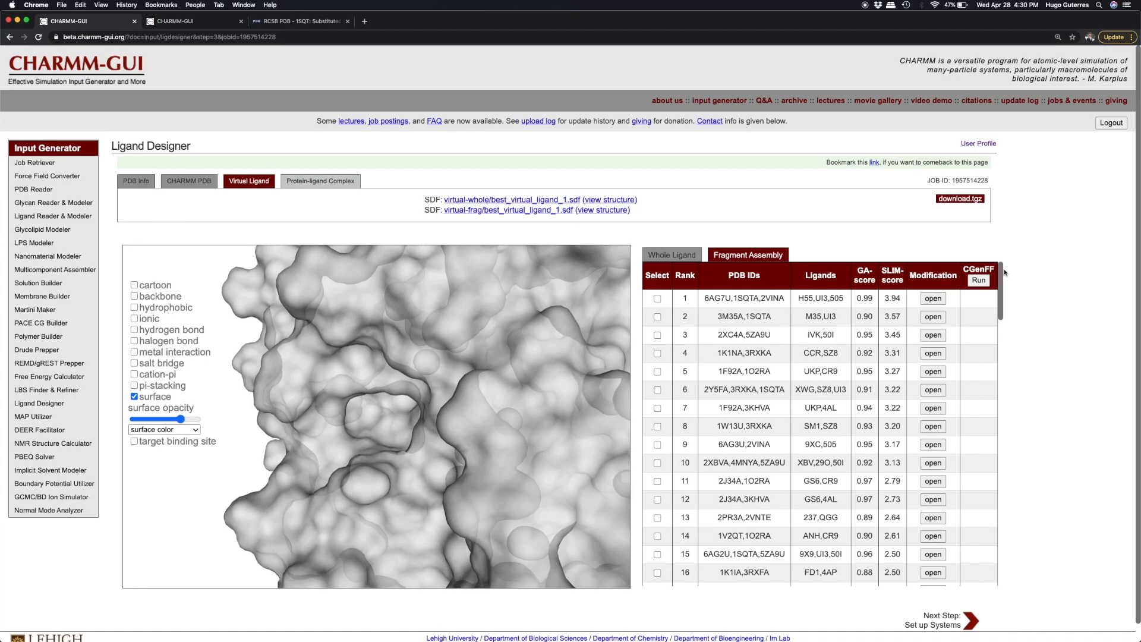
pyautogui.click(657, 298)
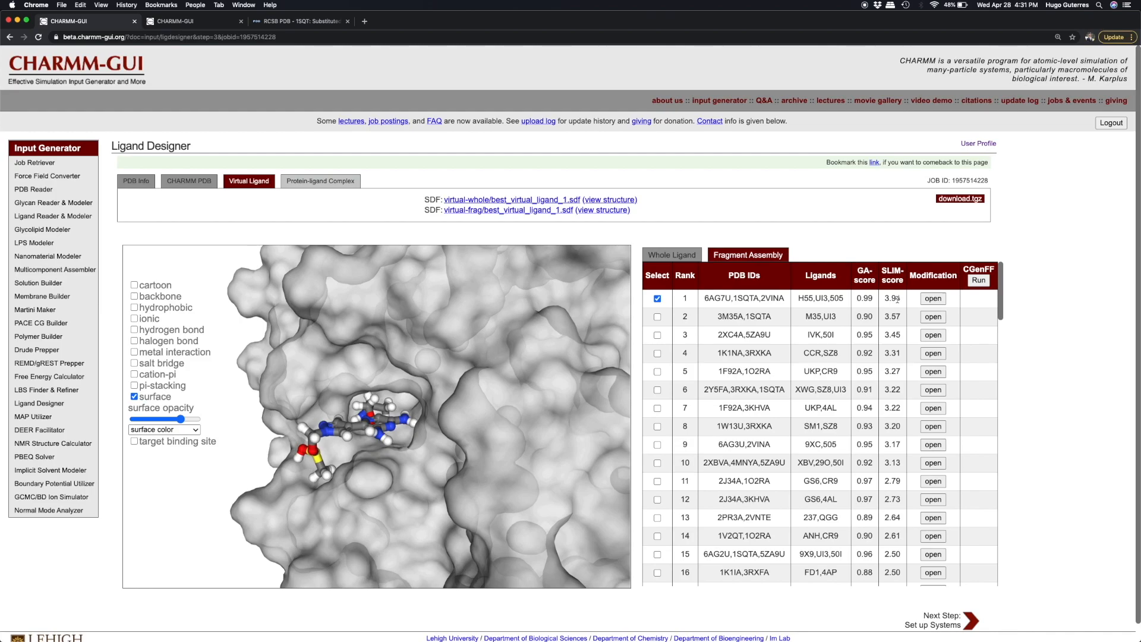
pyautogui.moveTo(368, 458); pyautogui.dragTo(417, 457)
pyautogui.click(657, 298)
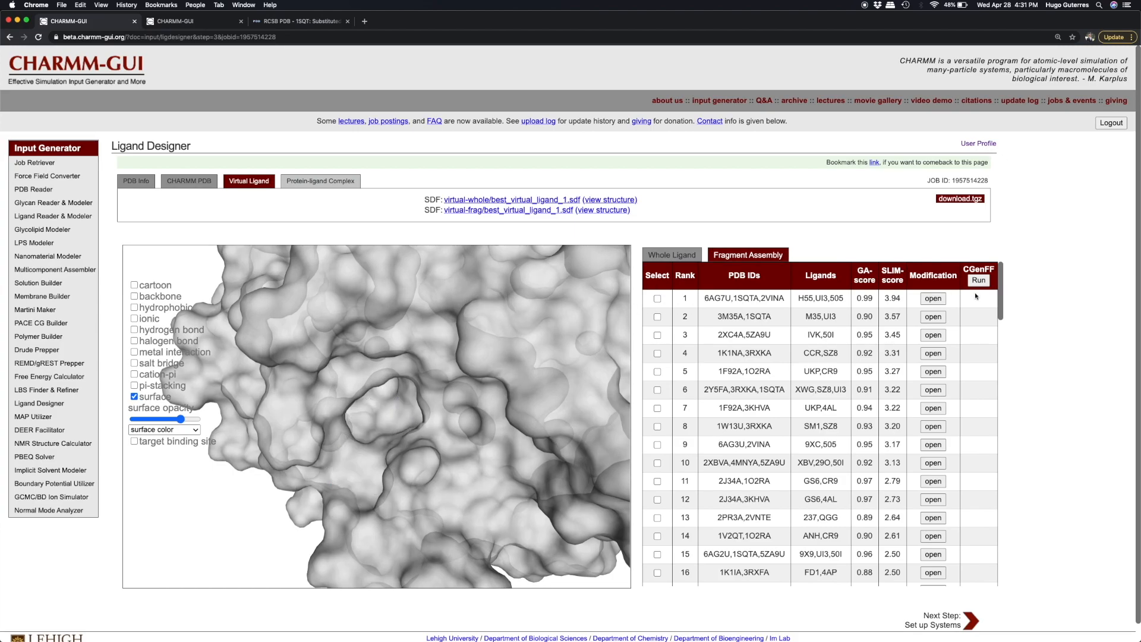
# - Inspect the rank 97 fragment-assembly ligand (455,XBV) in the binding pocket, deselect it, and return to the first-ranked results
pyautogui.moveTo(1002, 305); pyautogui.dragTo(1001, 606)
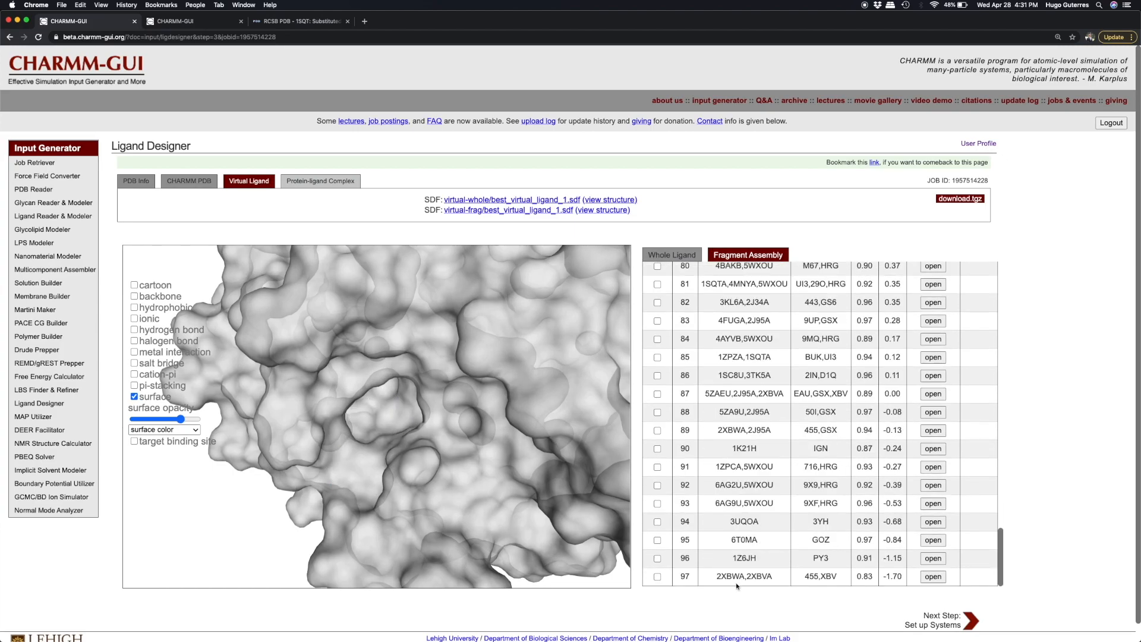
pyautogui.click(658, 577)
pyautogui.moveTo(497, 461); pyautogui.dragTo(537, 443)
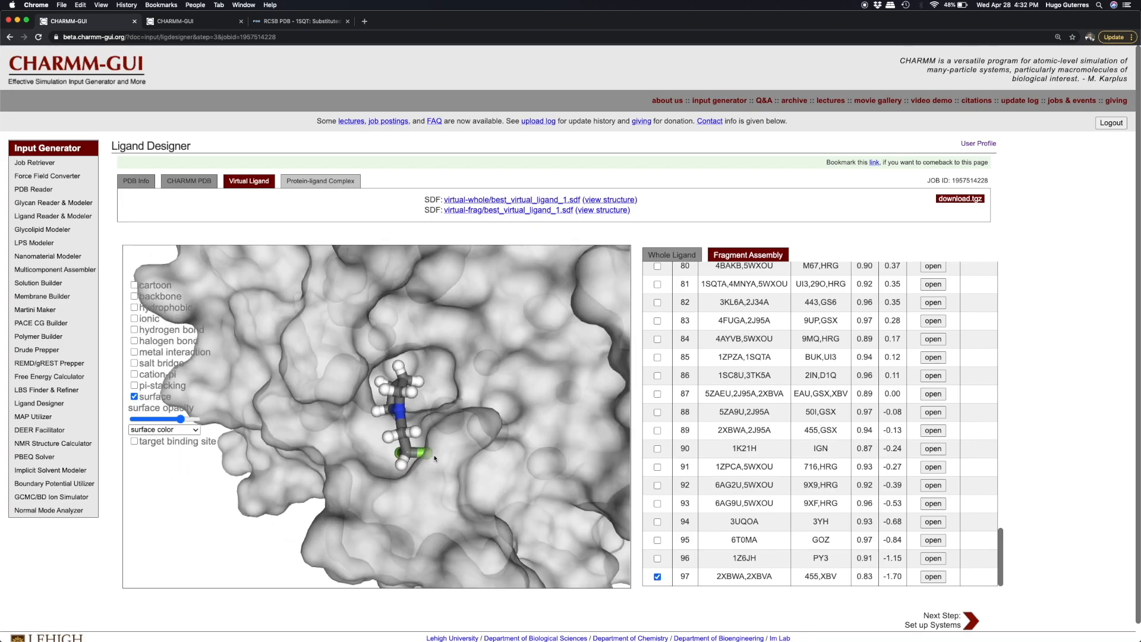
pyautogui.click(658, 577)
pyautogui.moveTo(1001, 579); pyautogui.dragTo(996, 284)
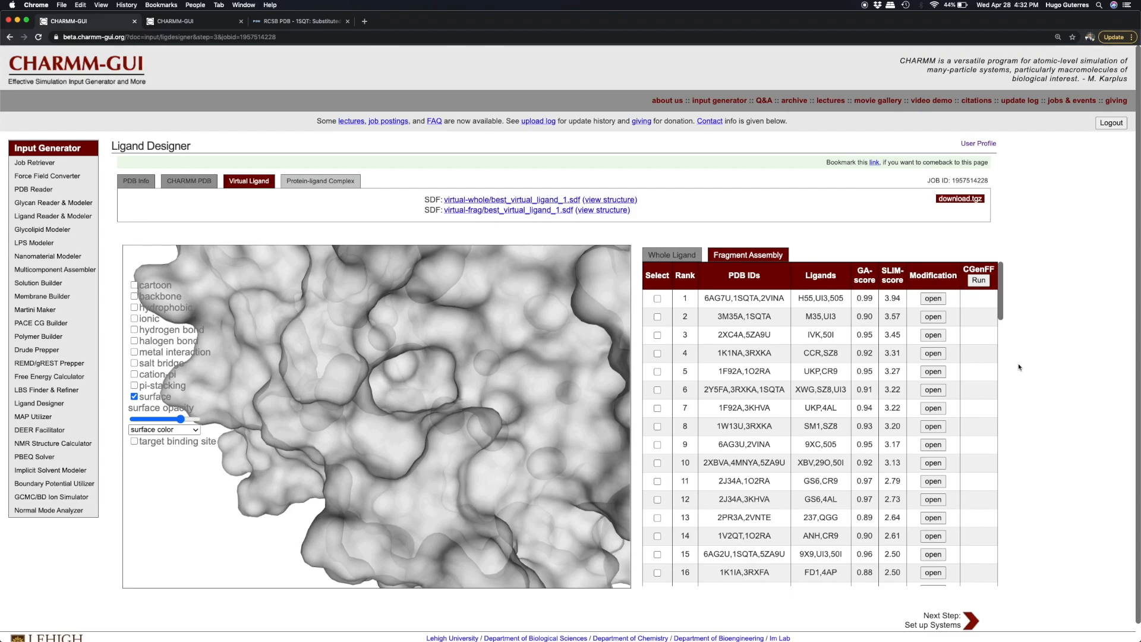
# - Select the rank 1 fragment-assembly ligand, open its chemical structure for modification, and hide the explicit hydrogens
pyautogui.click(658, 299)
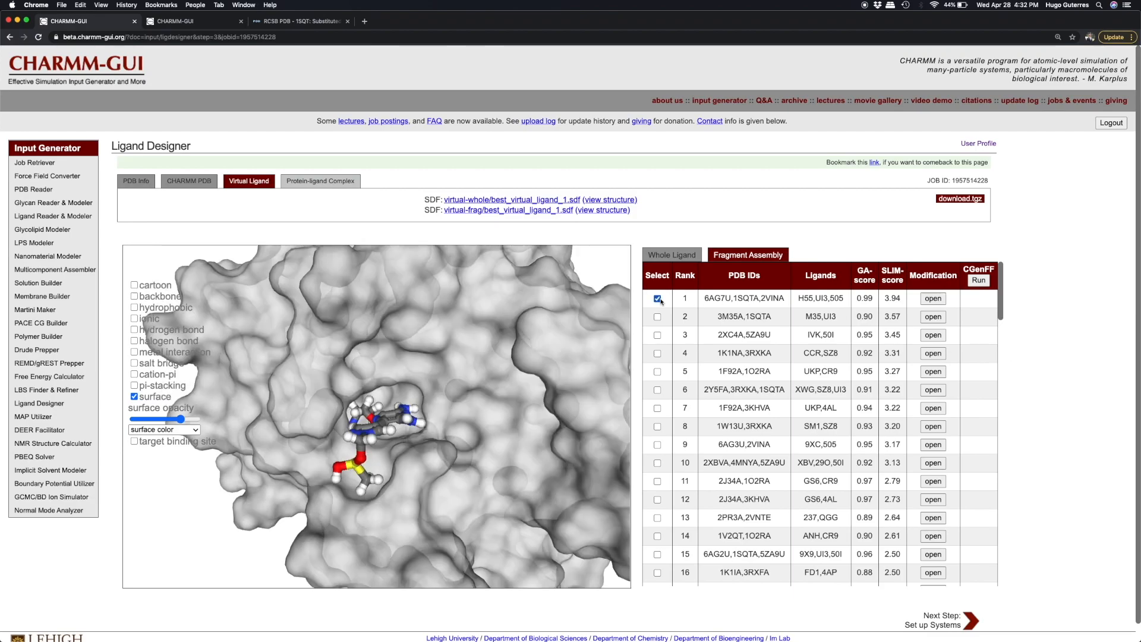
pyautogui.click(933, 299)
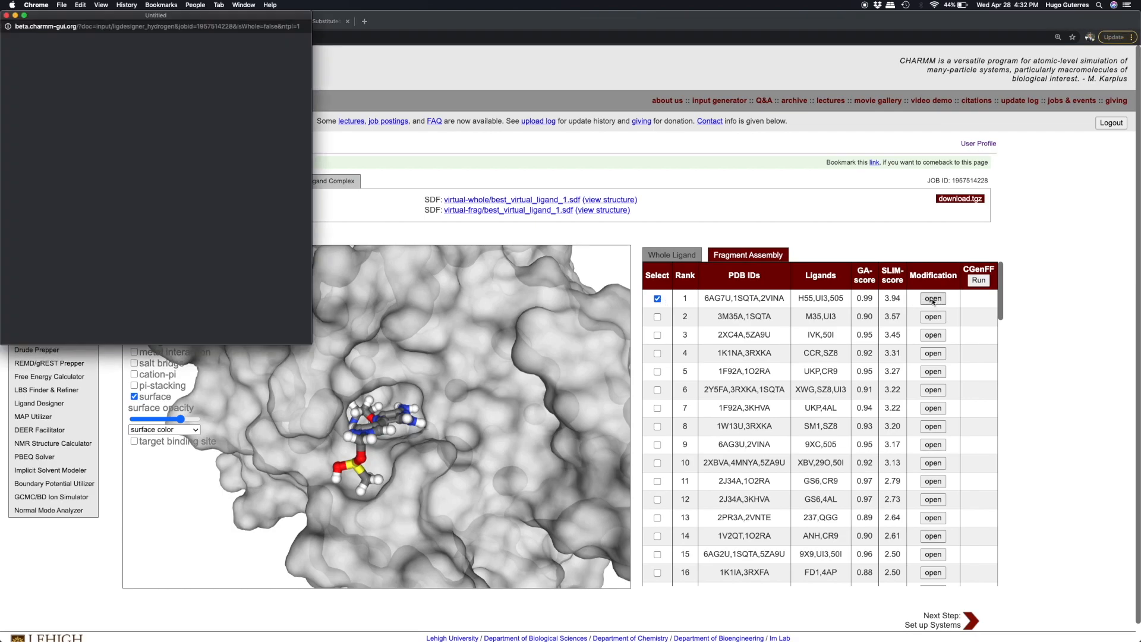
pyautogui.moveTo(310, 343); pyautogui.dragTo(347, 383)
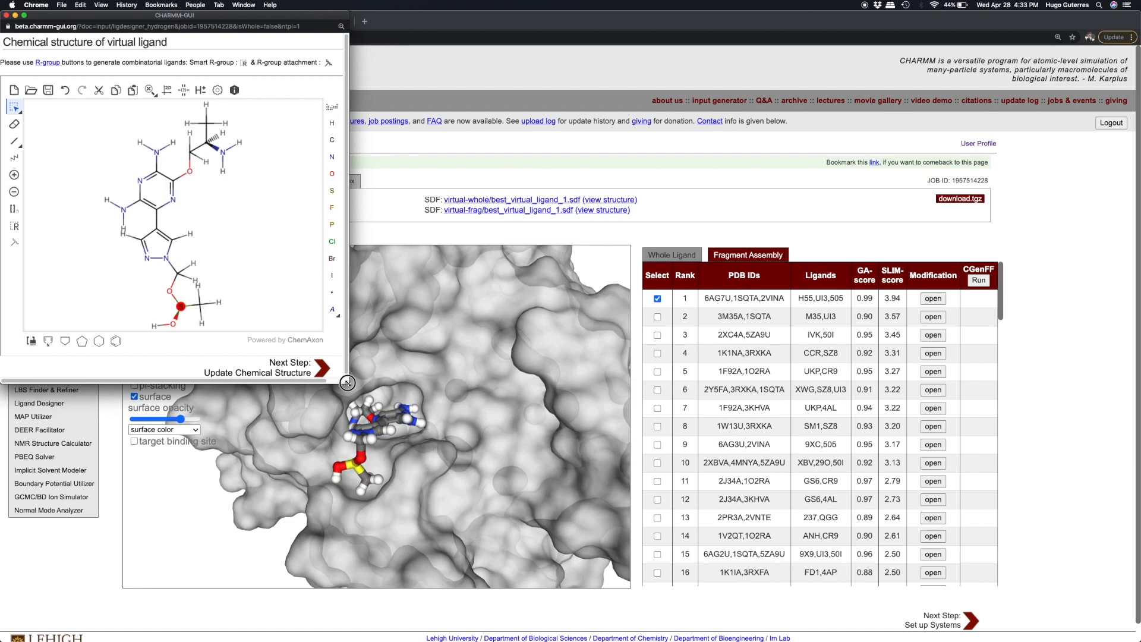
pyautogui.click(200, 91)
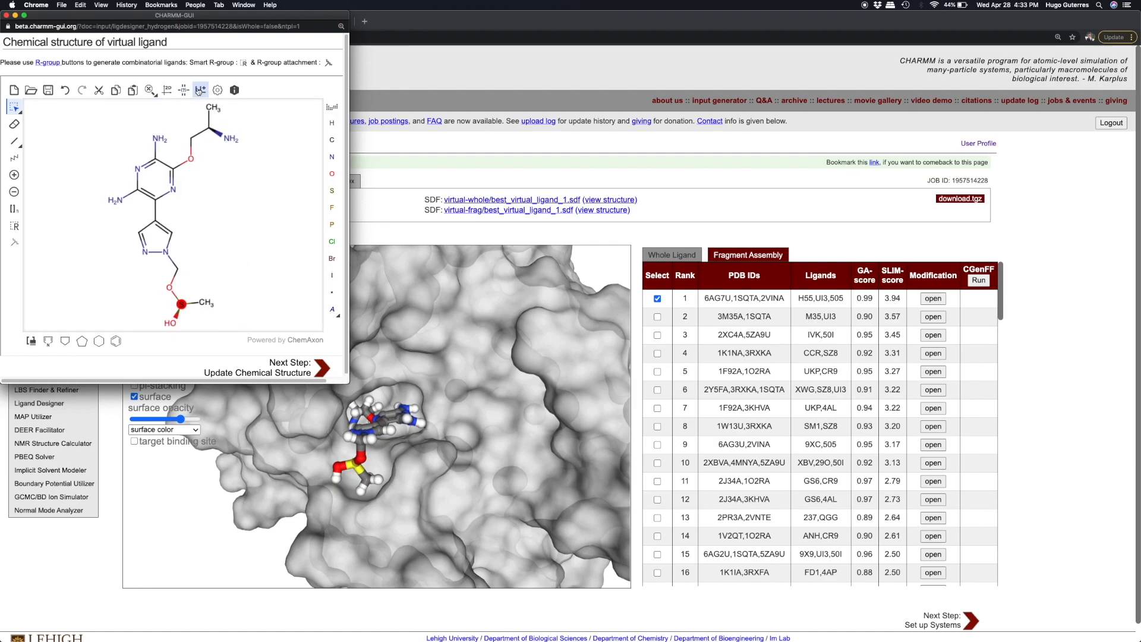
# - Add a single bond to the methyl group next to the hydroxyl end and update the rank 1 ligand's chemical structure
pyautogui.click(16, 142)
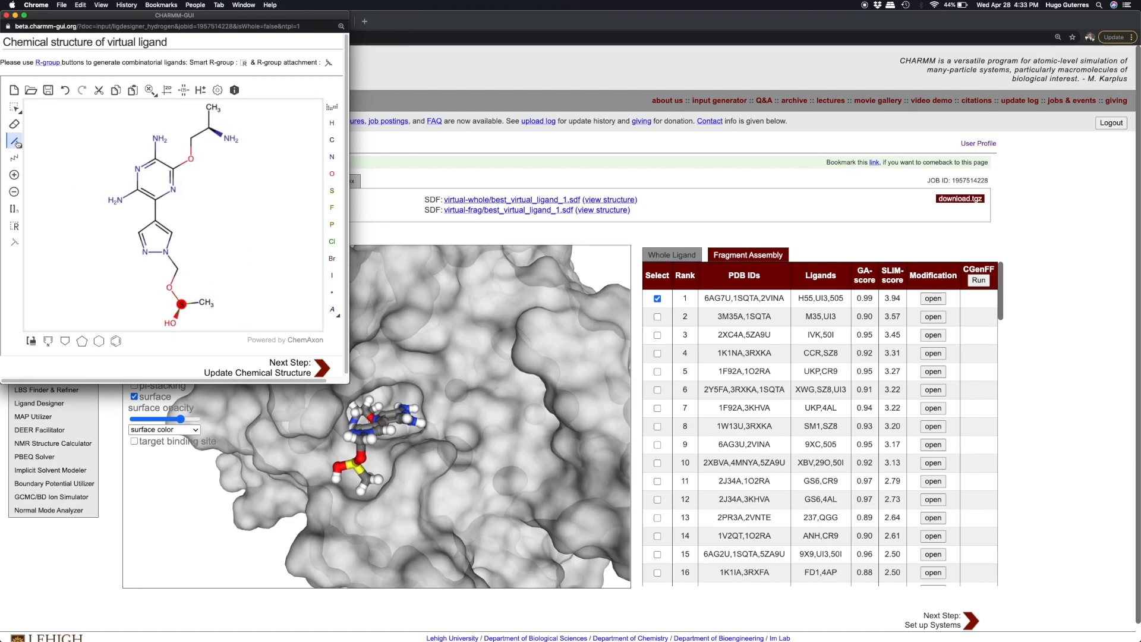
pyautogui.click(201, 303)
pyautogui.click(321, 367)
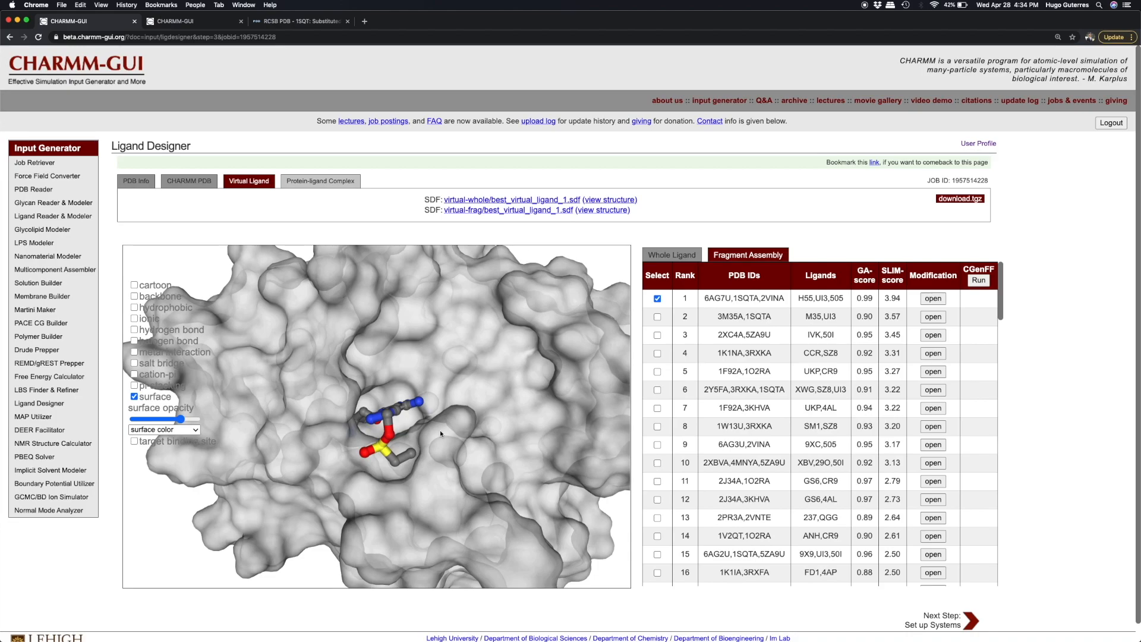
# - Replace the rank 1 selection with the rank 2 (M35,UI3) and rank 3 (IVK,50I) ligands and run CGenFF on them
pyautogui.click(658, 298)
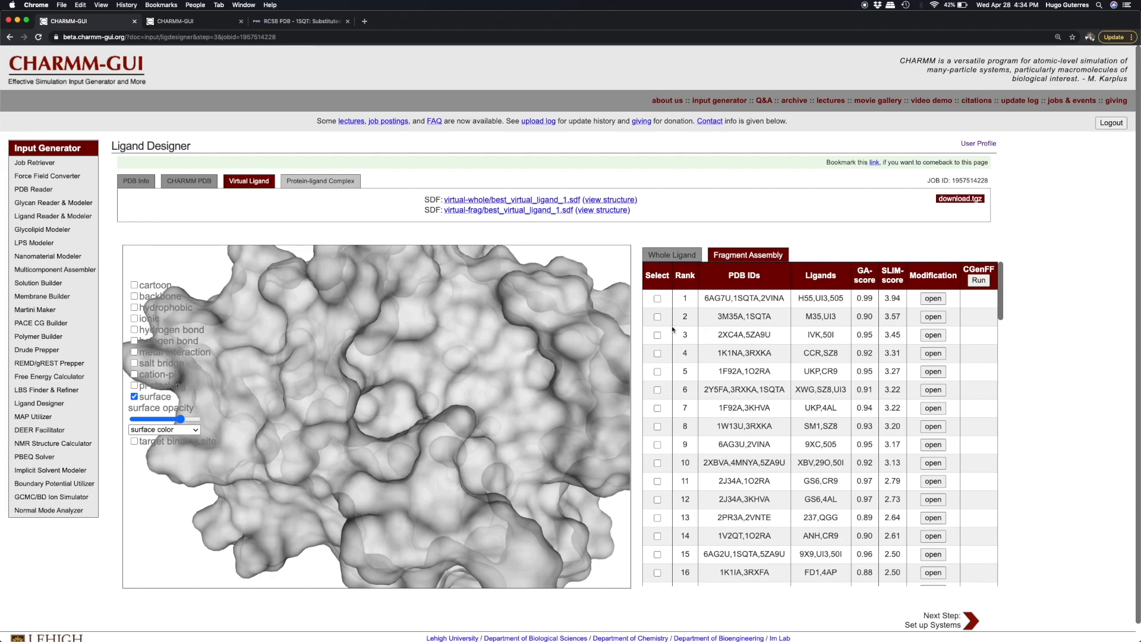
pyautogui.click(658, 316)
pyautogui.click(657, 335)
pyautogui.click(977, 280)
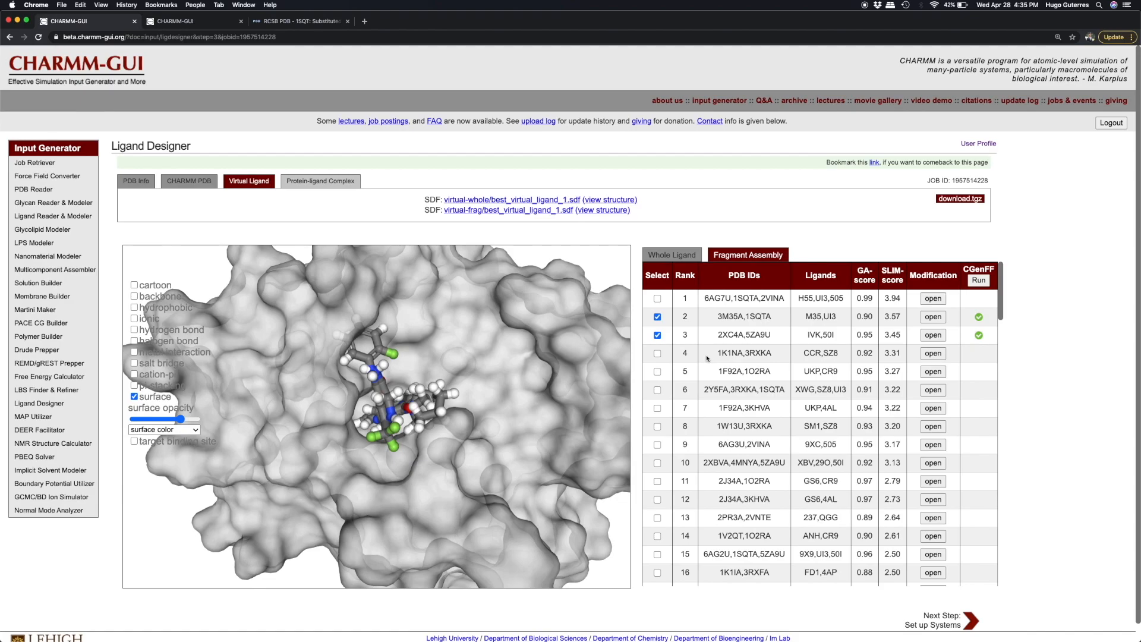
# - Deselect ranks 2 and 3, select the rank 14 ligand (ANH,CR9), and run CGenFF on it
pyautogui.click(657, 335)
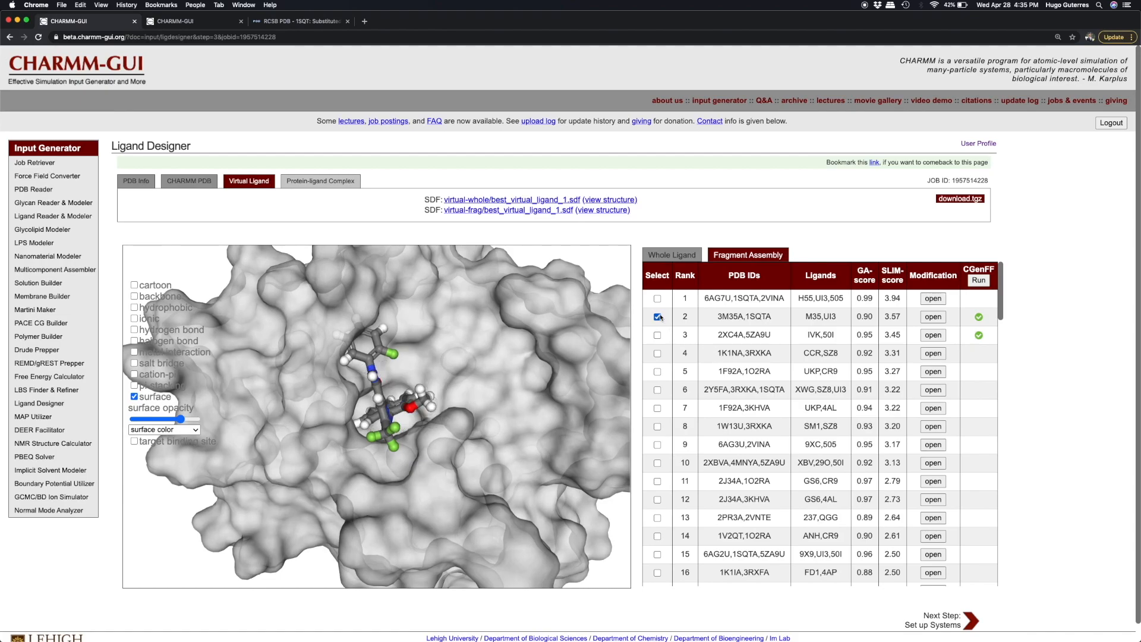
pyautogui.click(658, 318)
pyautogui.click(658, 536)
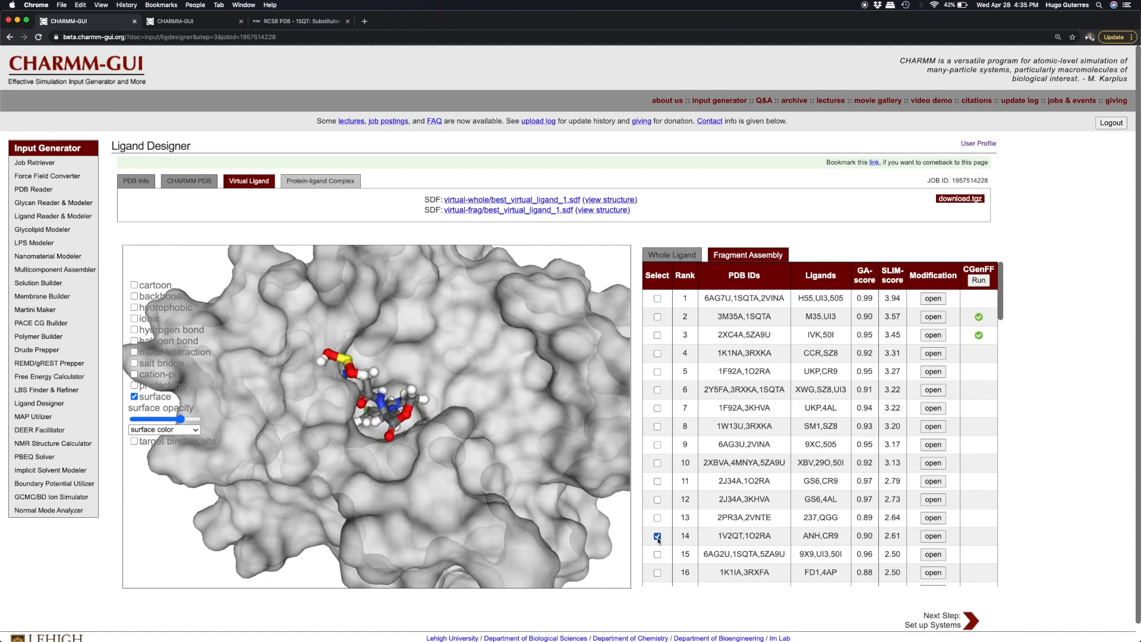
pyautogui.click(977, 282)
# - Erase one hydroxyl group from the sulfur end of the rank 14 ligand, update its chemical structure, and deselect it
pyautogui.click(933, 536)
pyautogui.moveTo(309, 341); pyautogui.dragTo(338, 379)
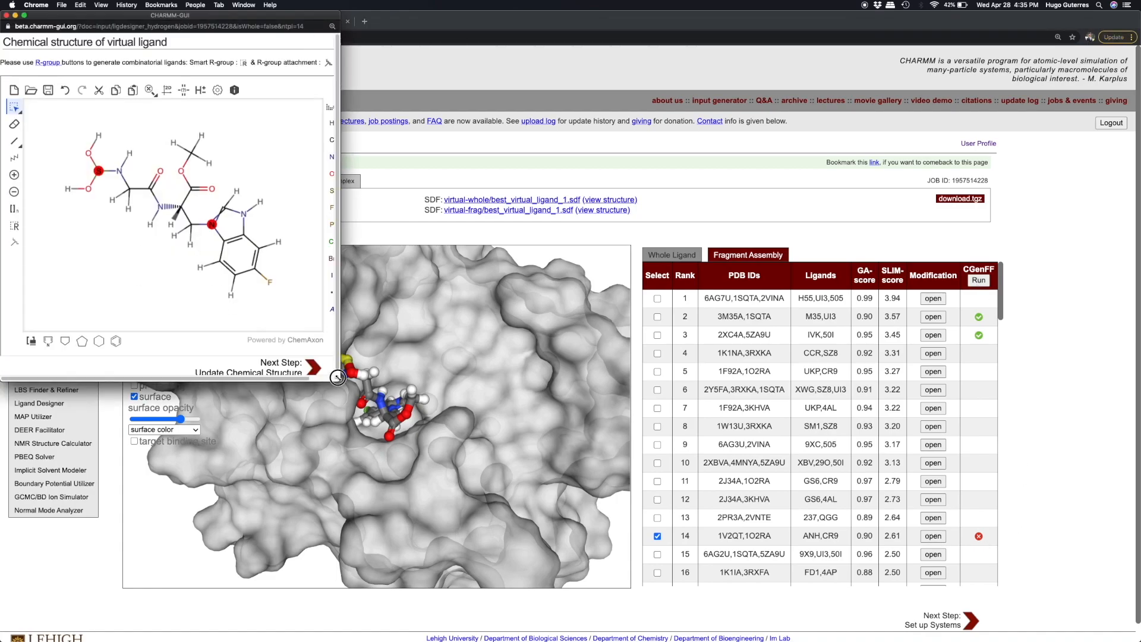
pyautogui.click(14, 125)
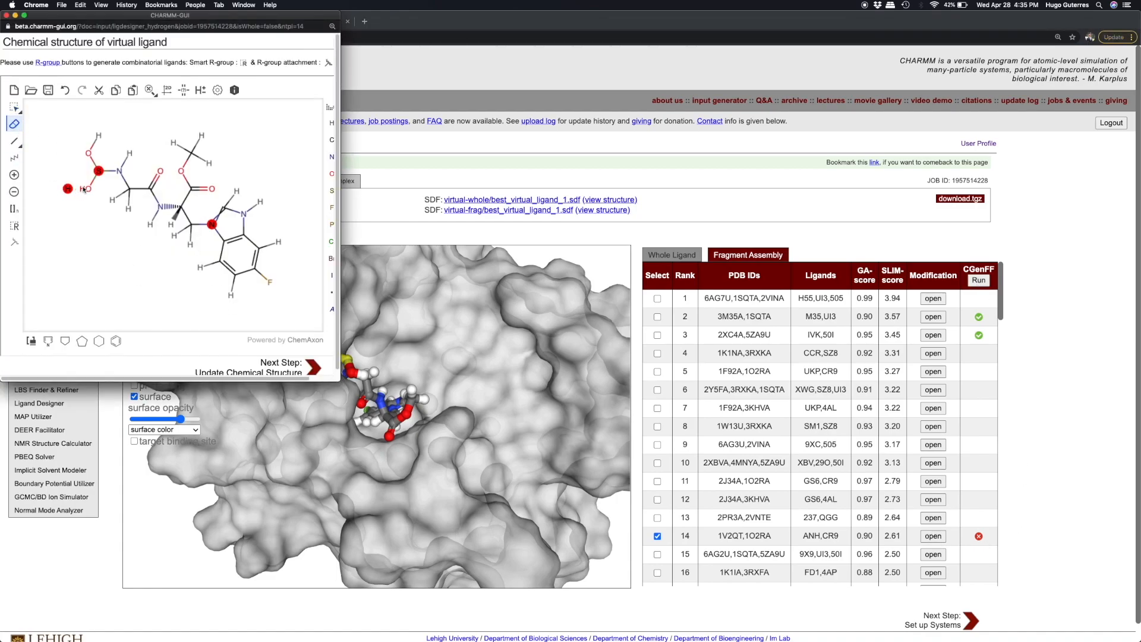
pyautogui.click(314, 367)
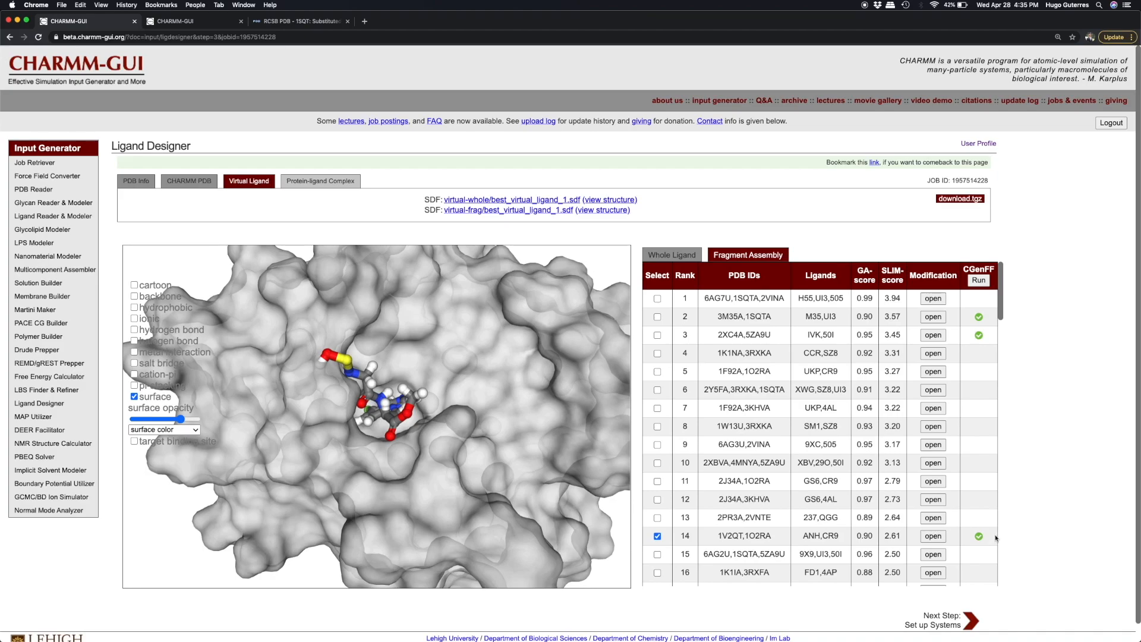
pyautogui.click(657, 536)
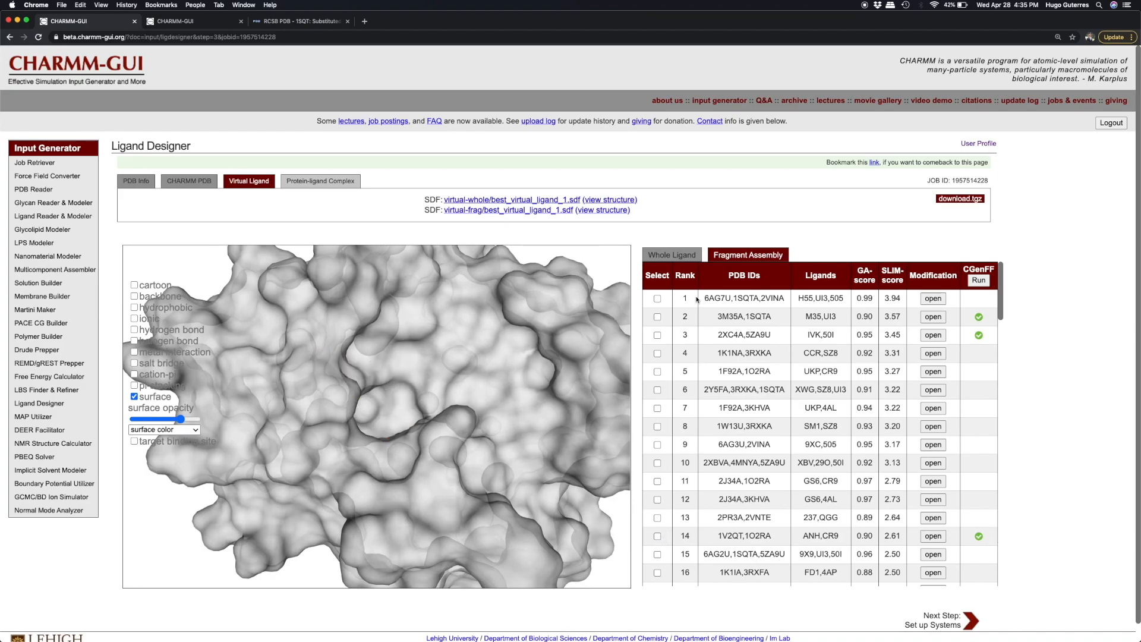
# - Set up the protein-ligand complex for the rank 15 whole ligand C1M from PDB 2C90B and download download.tgz
pyautogui.click(672, 254)
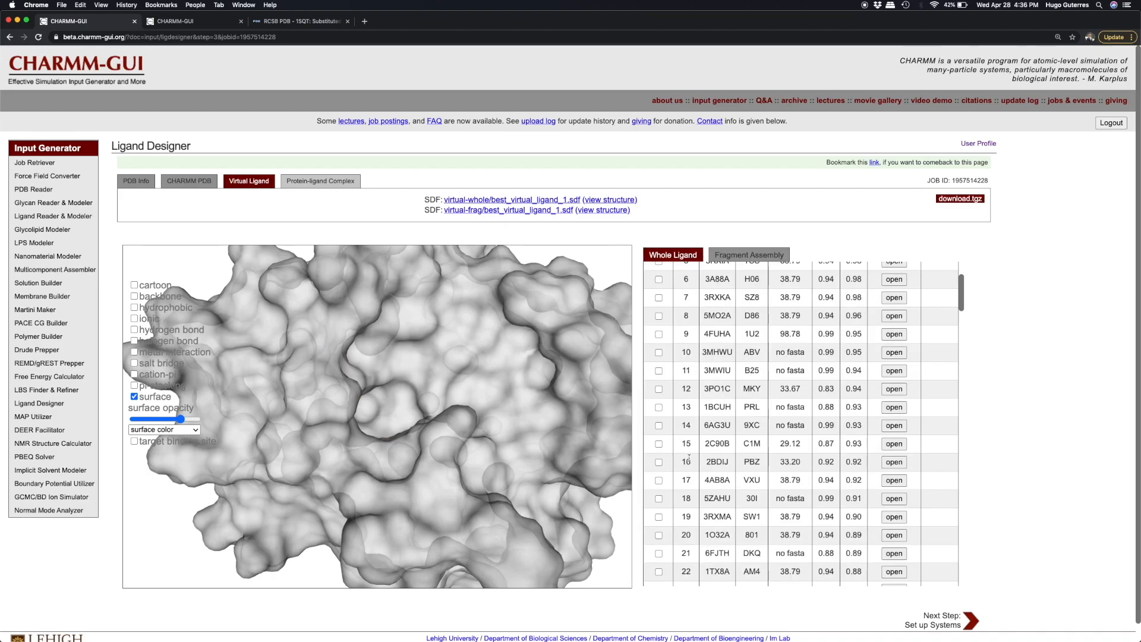
pyautogui.click(658, 443)
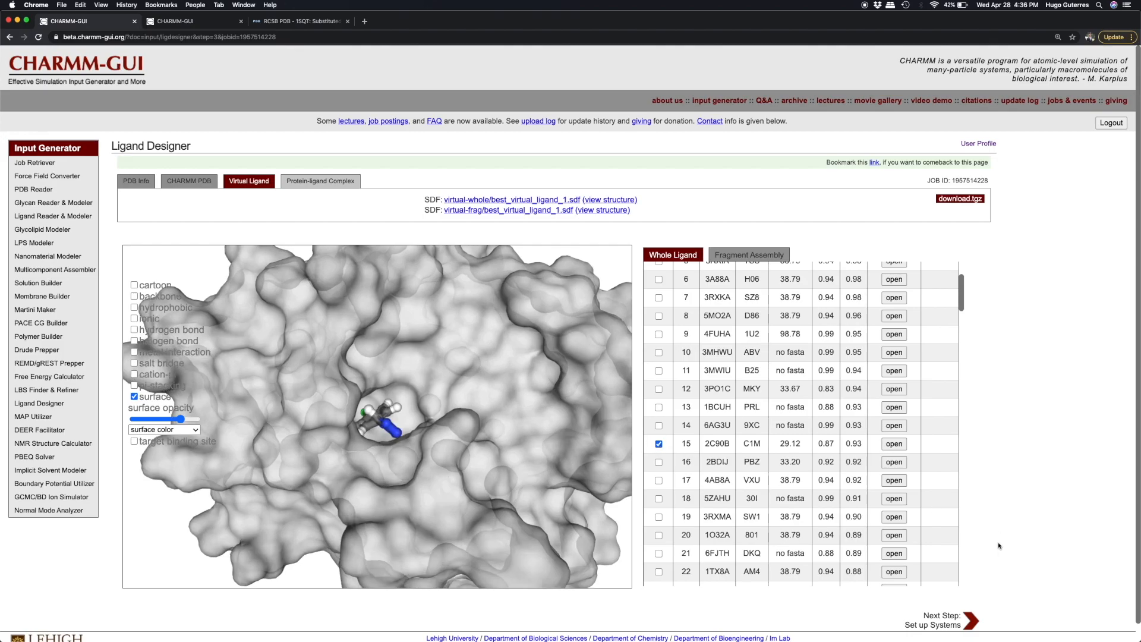
pyautogui.click(978, 620)
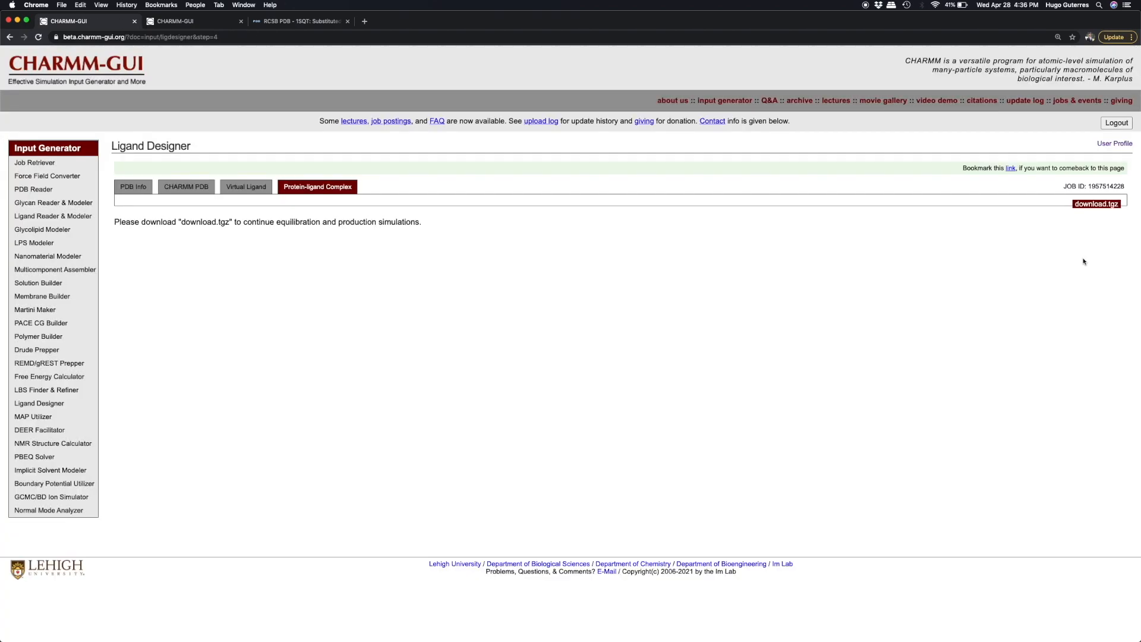
pyautogui.click(1088, 205)
# - In Finder, open the extracted CHARMM-GUI job folder's whole.15 subfolder and locate the ligand files lig.prm and lig.rtf
pyautogui.moveTo(0, 195); pyautogui.dragTo(180, 128)
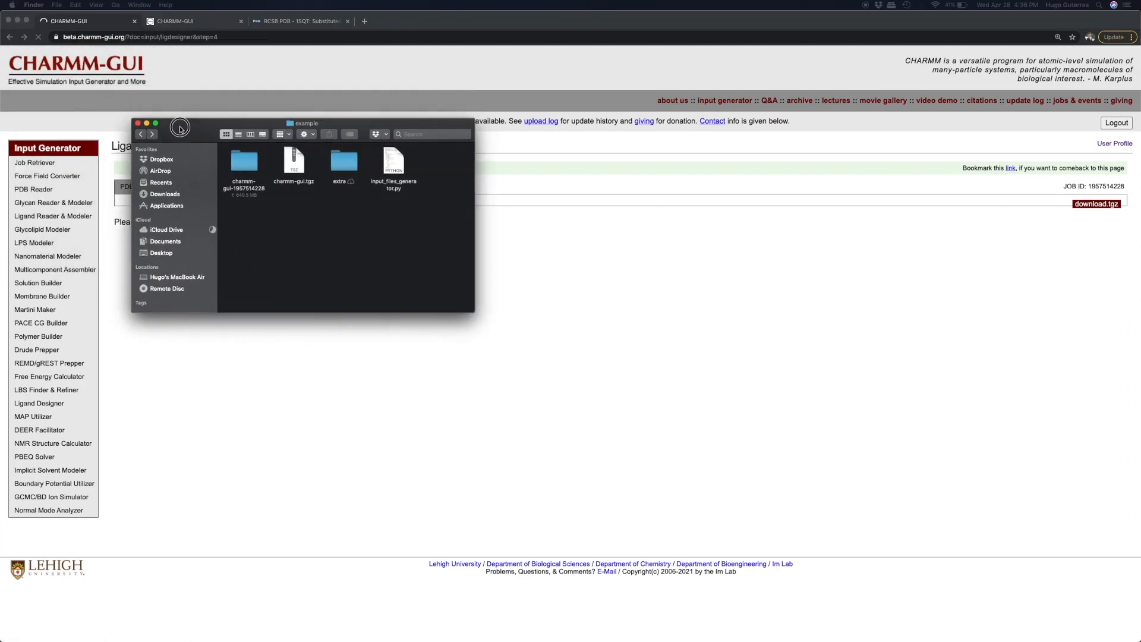
pyautogui.doubleClick(250, 172)
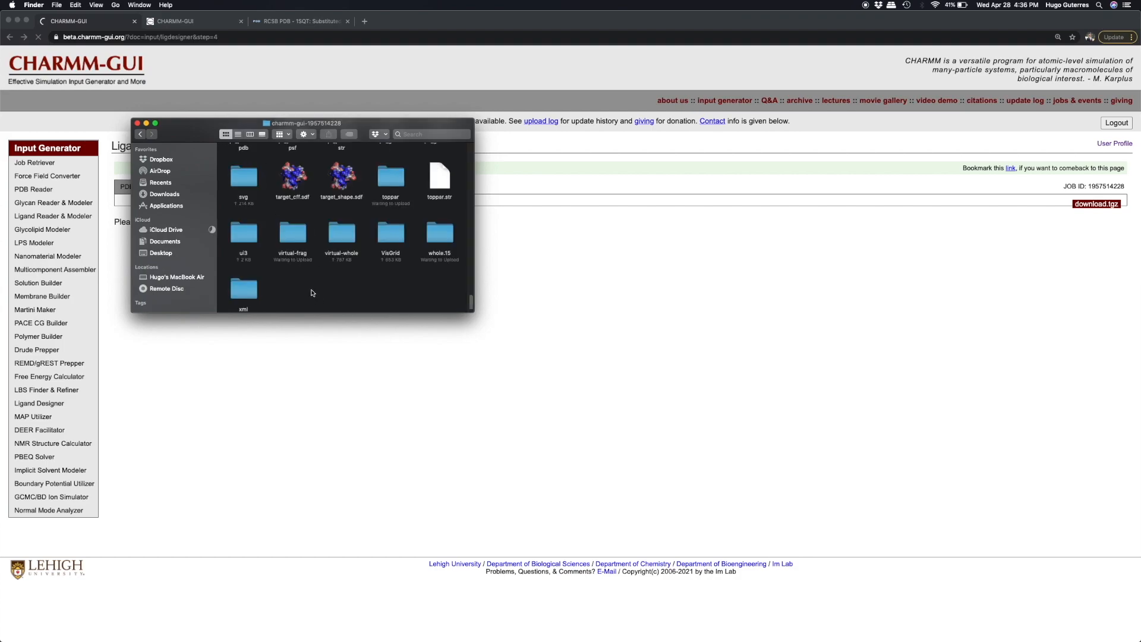
pyautogui.scroll(-1, 313, 292)
pyautogui.doubleClick(439, 223)
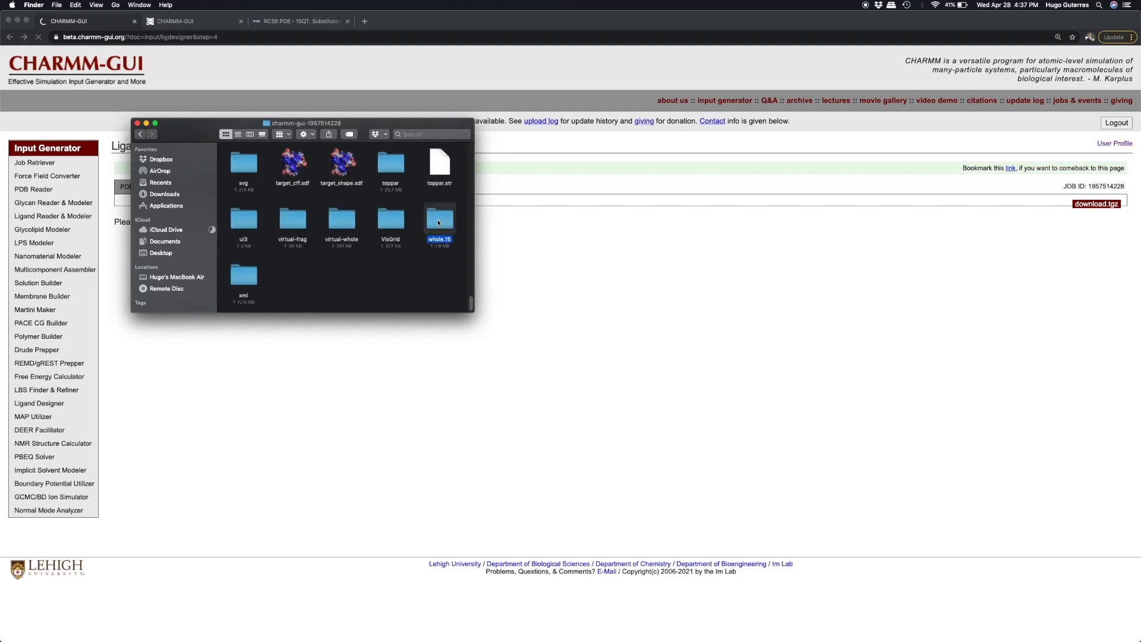
pyautogui.click(391, 164)
pyautogui.click(447, 163)
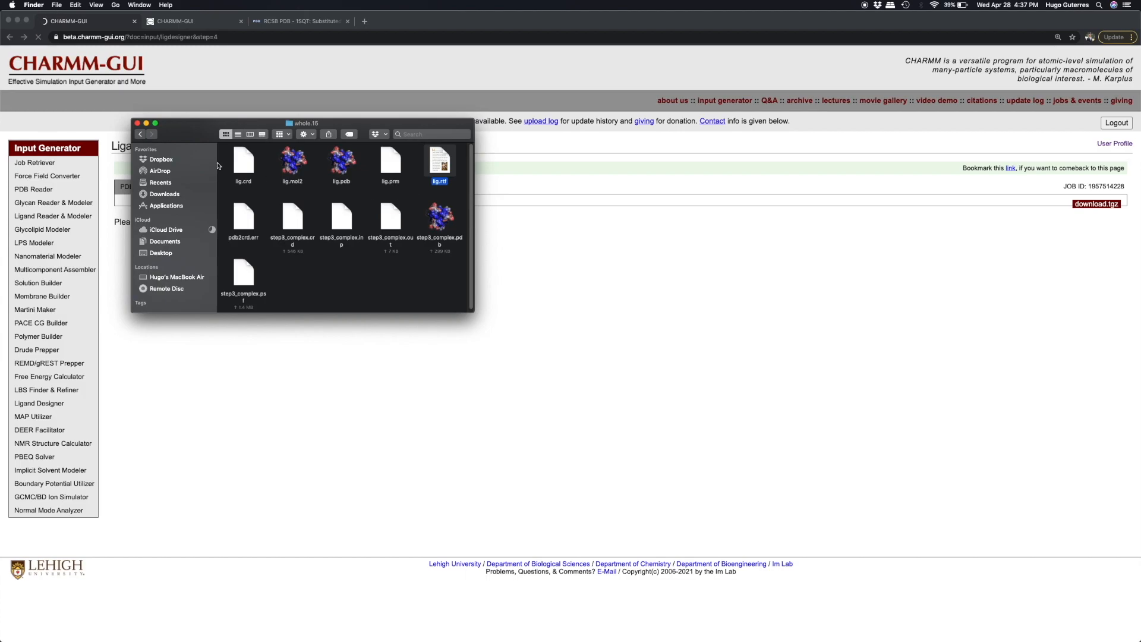
# - Return to the example folder and open the script input_files_generator.py in IDLE to examine its code
pyautogui.click(140, 134)
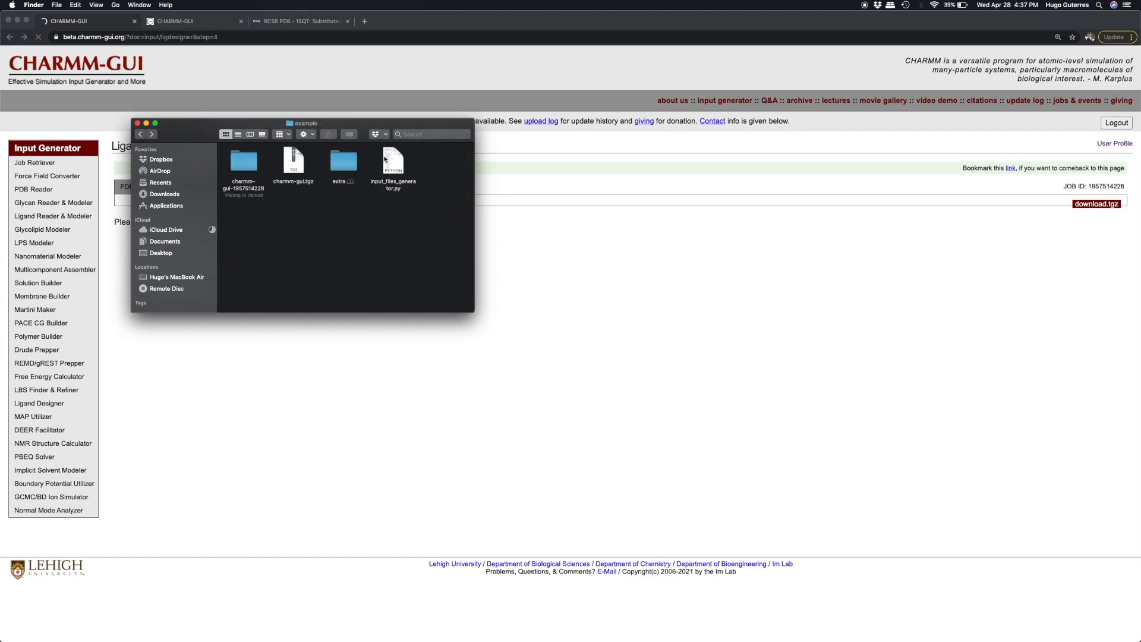
pyautogui.click(387, 160)
pyautogui.doubleClick(391, 162)
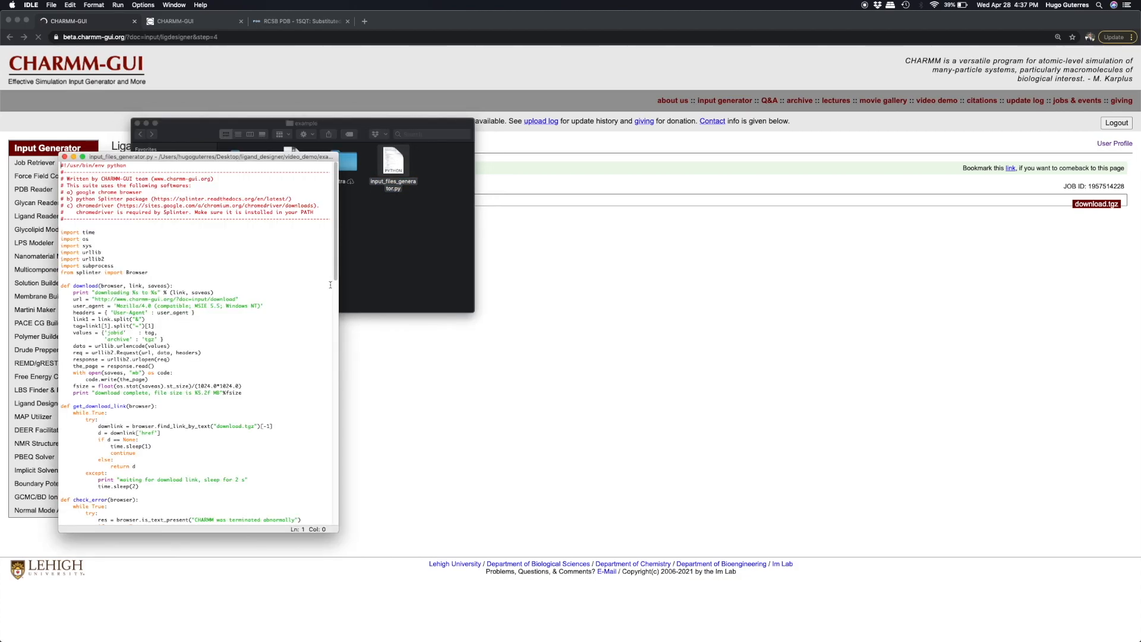
pyautogui.moveTo(334, 279); pyautogui.dragTo(338, 199)
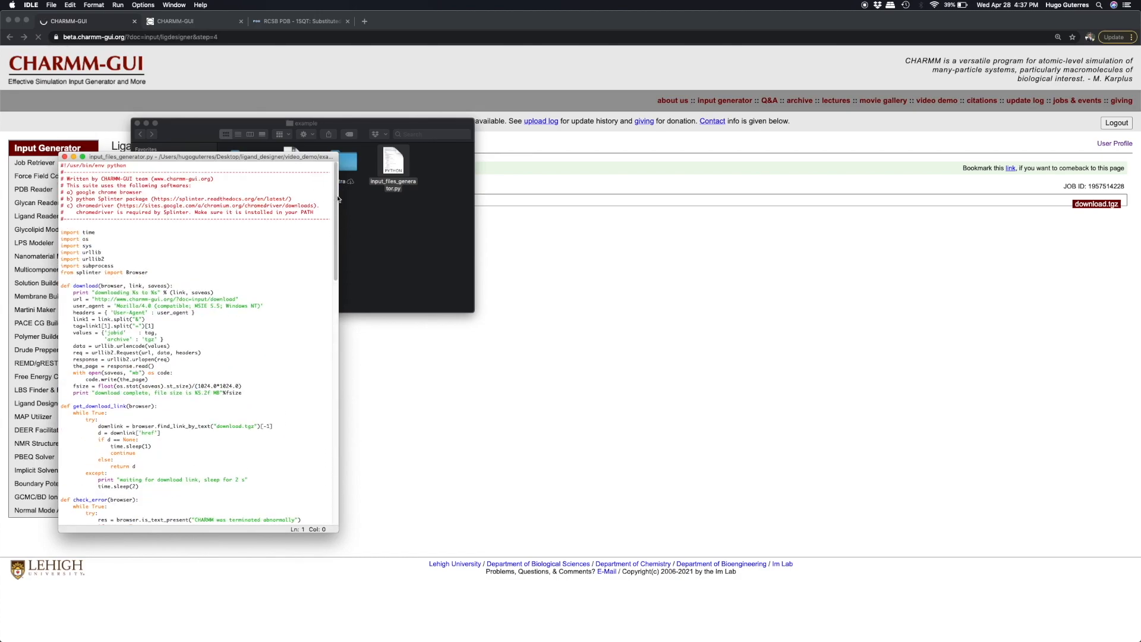